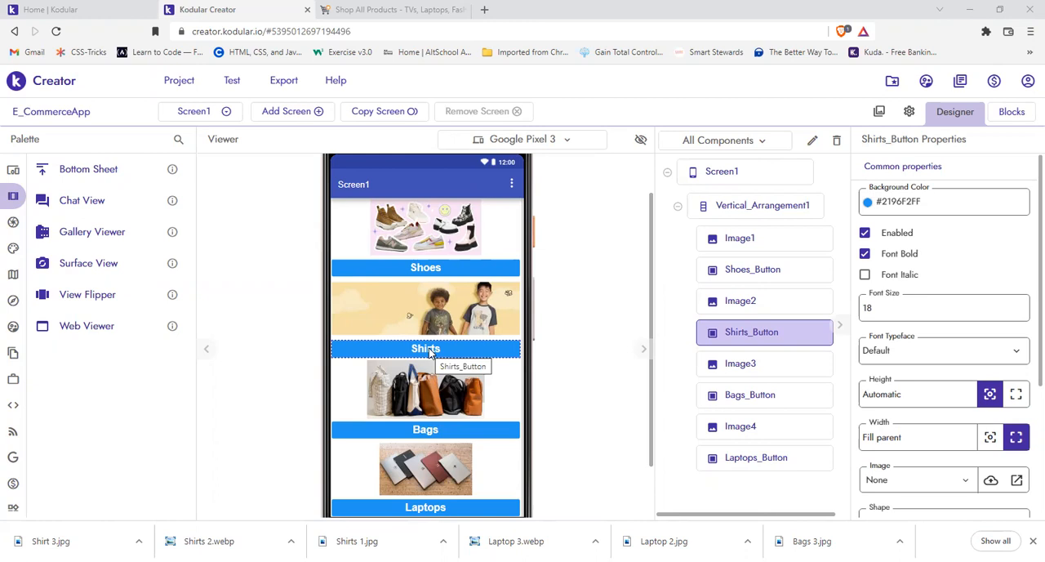
Step: Examine the Shoes, Shirts and Laptops category buttons on Screen1 and the Shoes product screen
{"action": "left_click", "coordinate": [362, 274]}
{"action": "left_click", "coordinate": [205, 111]}
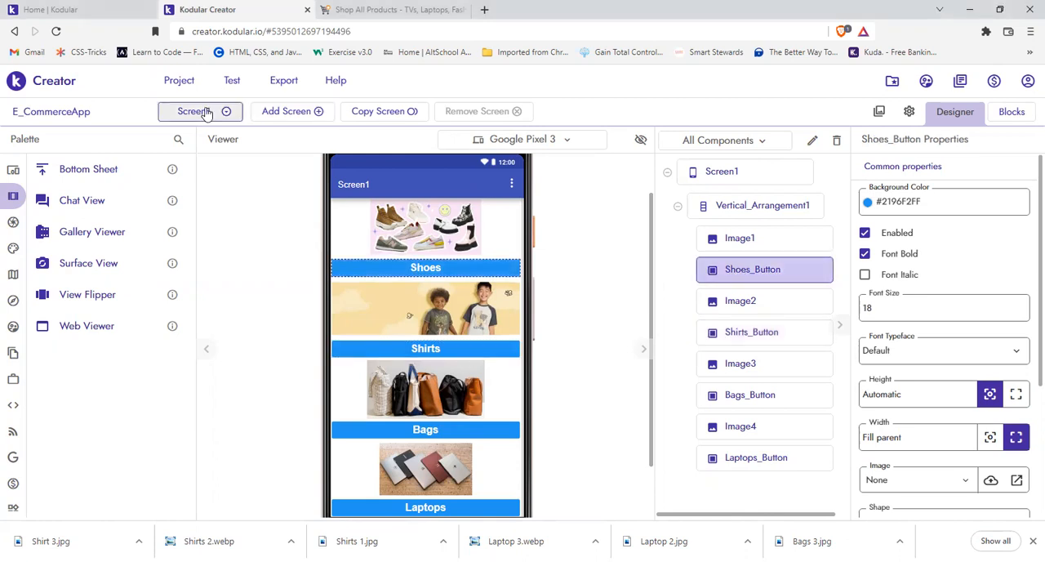
{"action": "left_click", "coordinate": [200, 161]}
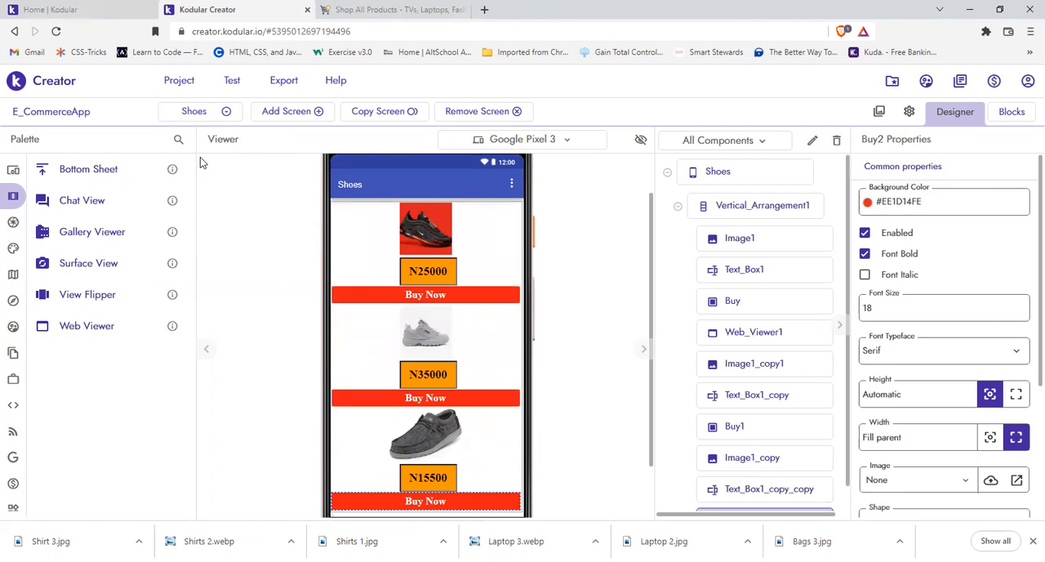
{"action": "left_click", "coordinate": [201, 111]}
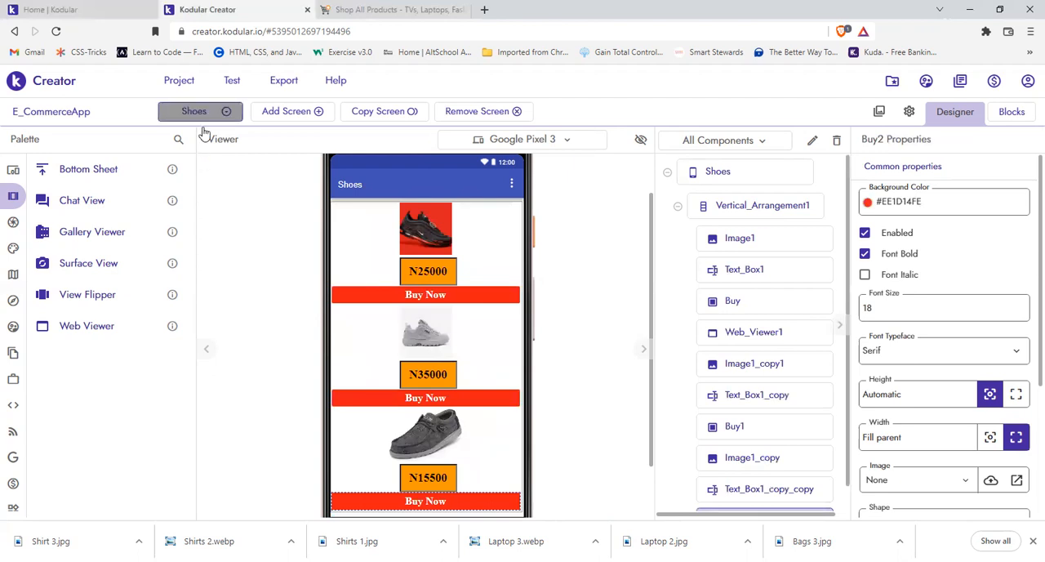
{"action": "left_click", "coordinate": [204, 139]}
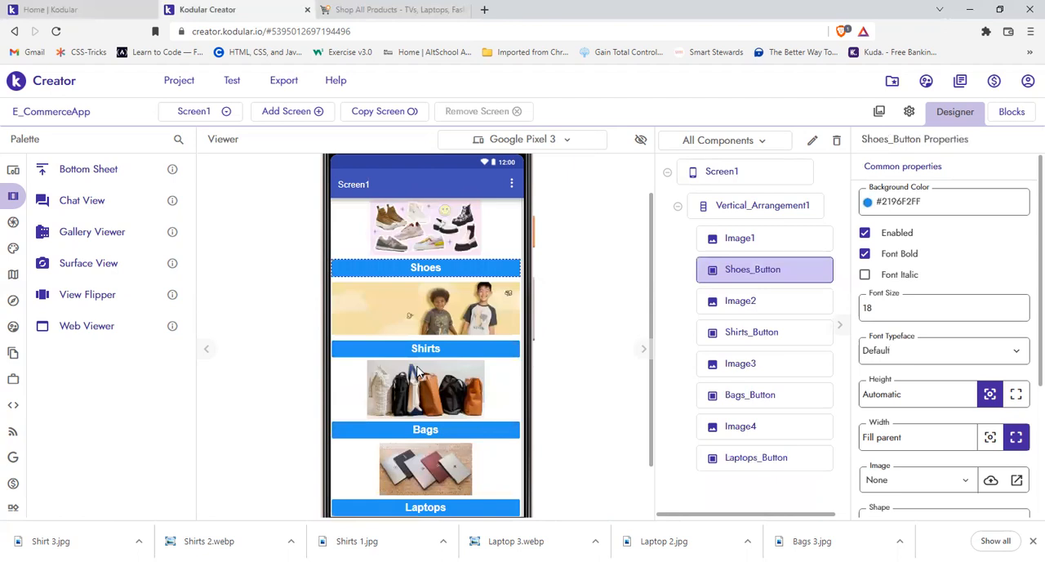
{"action": "left_click", "coordinate": [344, 351]}
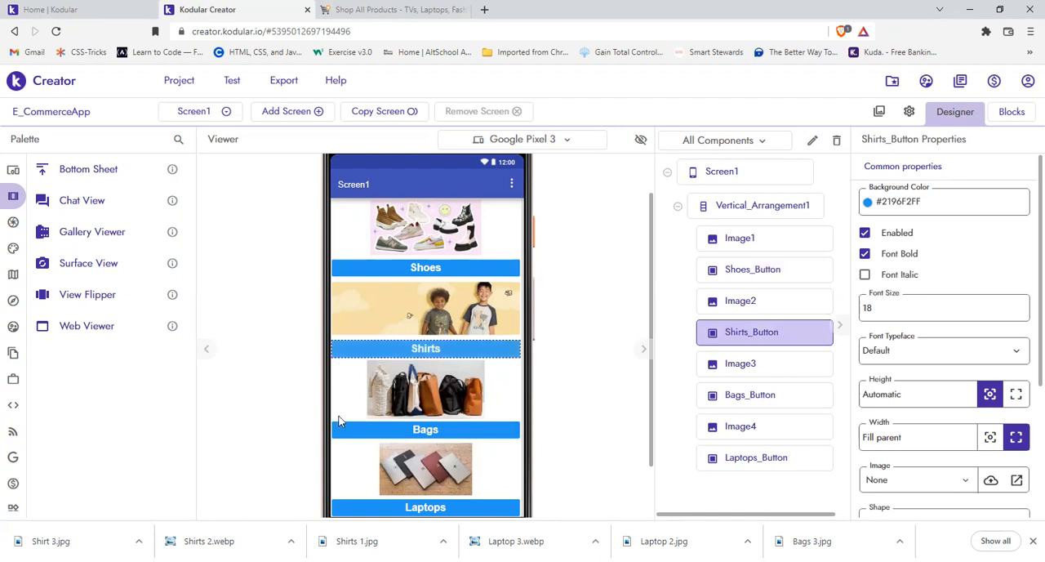
{"action": "left_click", "coordinate": [352, 511]}
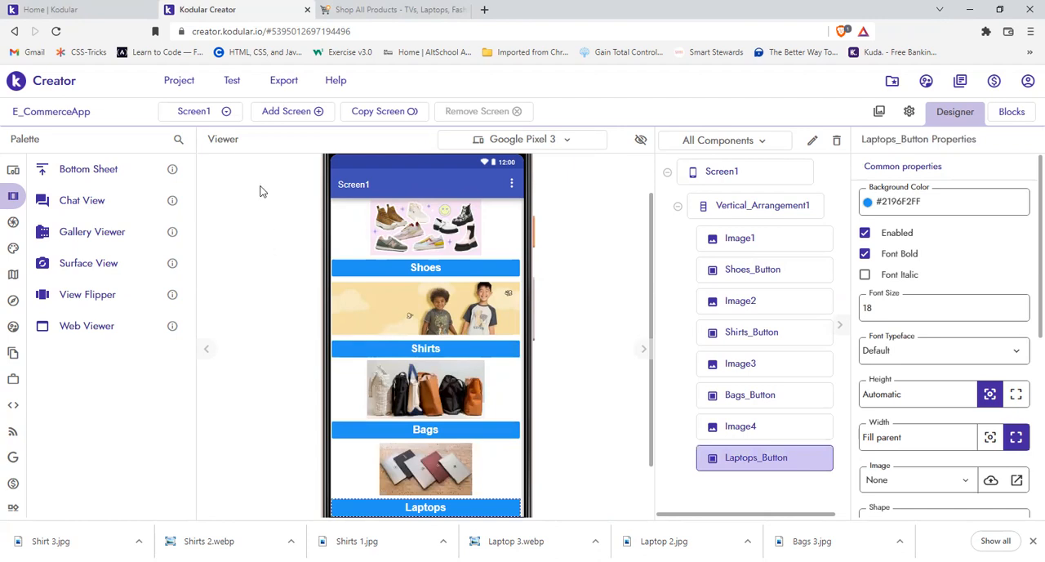
Step: Copy the Shoes screen to a new screen named Shirts1
{"action": "left_click", "coordinate": [223, 111]}
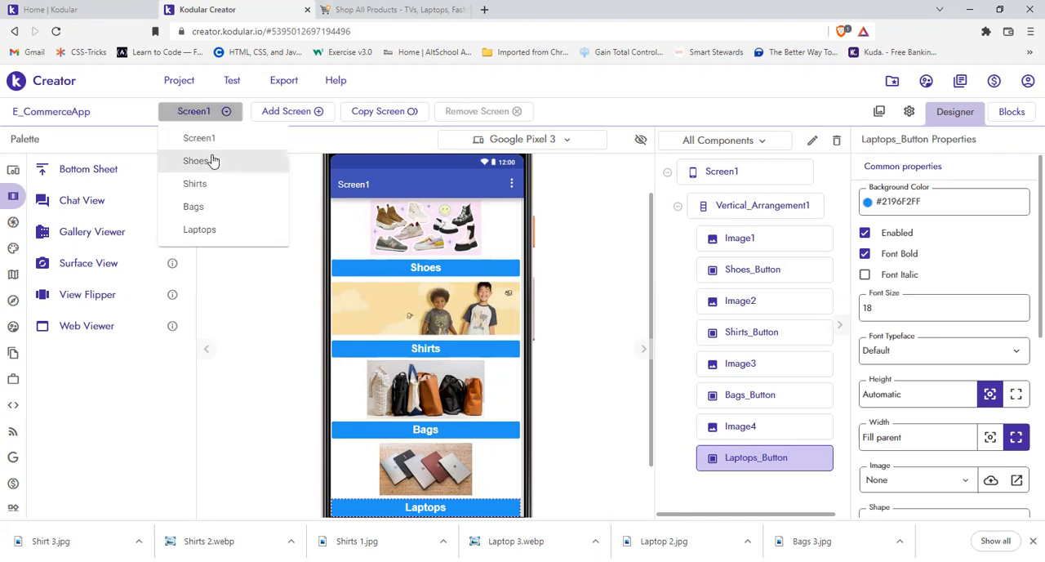
{"action": "left_click", "coordinate": [211, 160]}
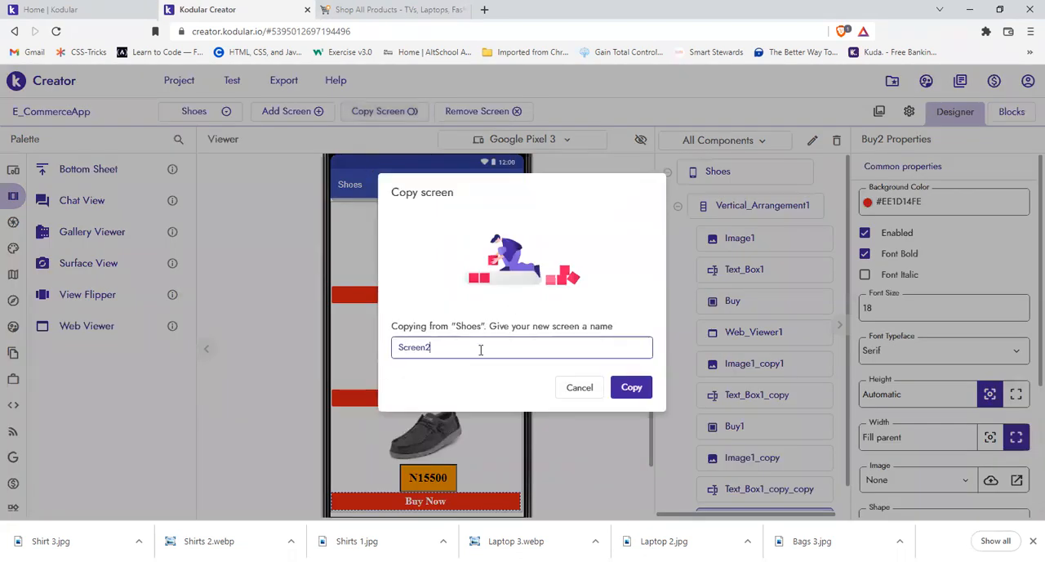
{"action": "double_click", "coordinate": [463, 340]}
{"action": "type", "text": "Shiurt"}
{"action": "key", "text": "BackSpace"}
{"action": "type", "text": "rts1"}
{"action": "left_click", "coordinate": [630, 390]}
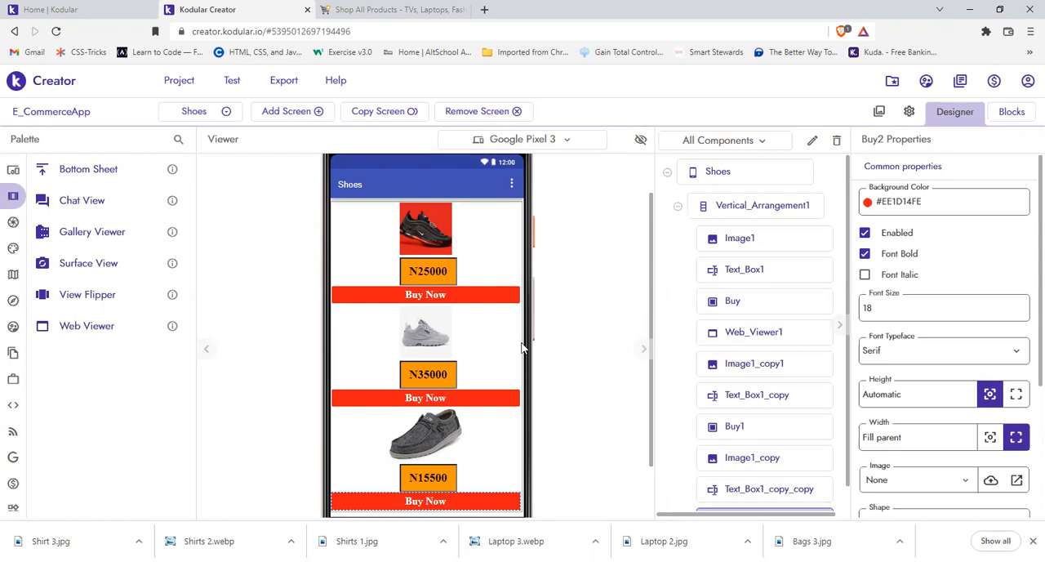
Step: Set the first product image on the Shirts1 screen to the Shirts_2.webp picture
{"action": "scroll", "coordinate": [579, 380], "scroll_direction": "up", "scroll_amount": 1}
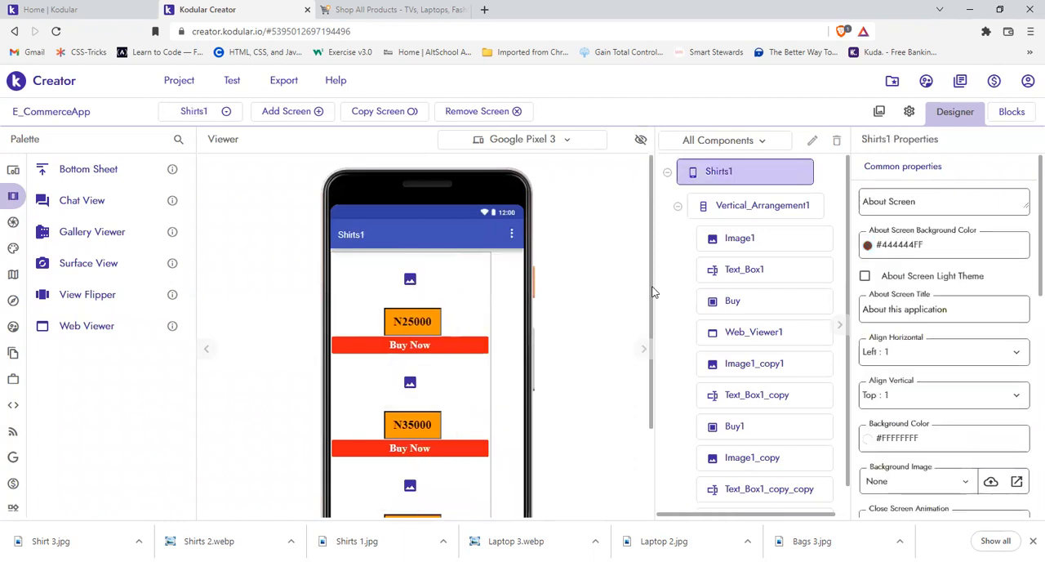
{"action": "scroll", "coordinate": [652, 298], "scroll_direction": "down", "scroll_amount": 1}
{"action": "left_click_drag", "start_coordinate": [652, 302], "coordinate": [653, 305]}
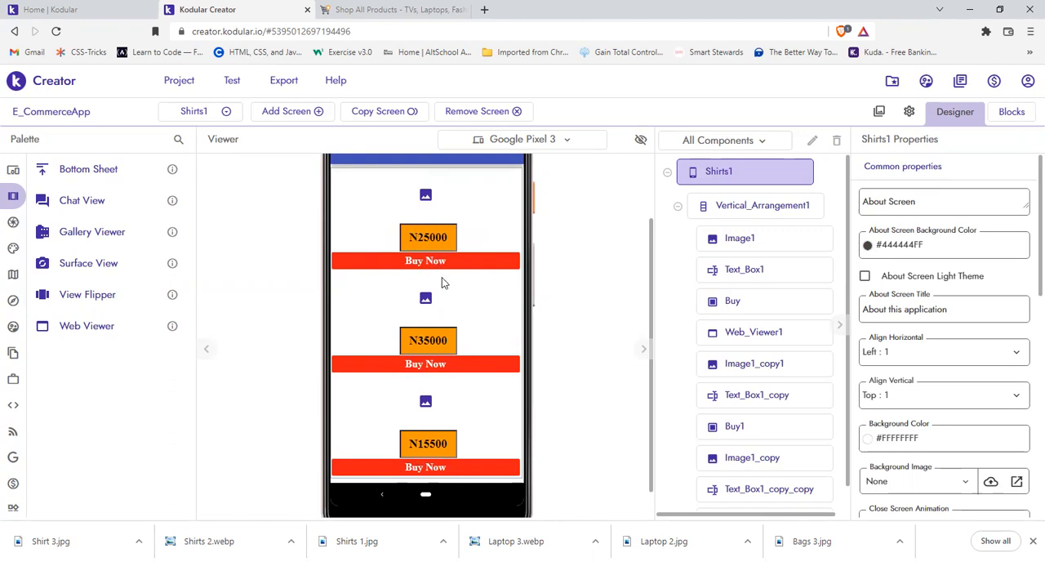
{"action": "left_click", "coordinate": [433, 209]}
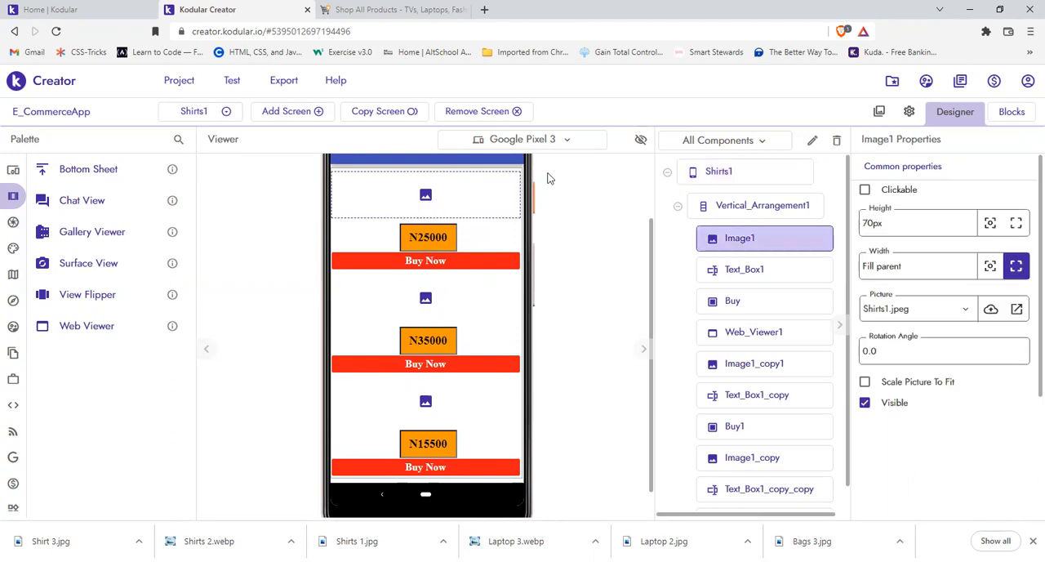
{"action": "left_click", "coordinate": [972, 313]}
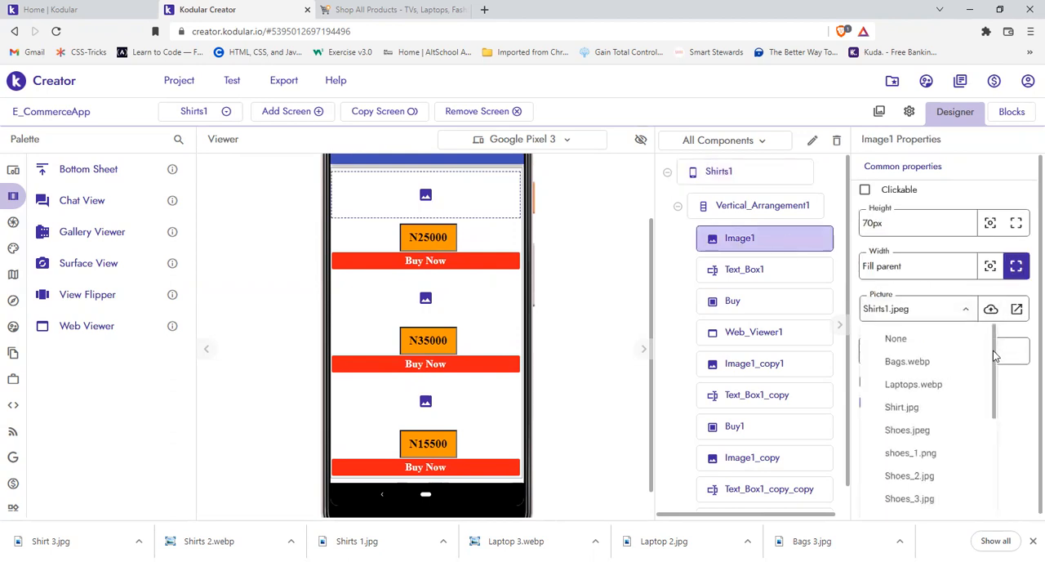
{"action": "scroll", "coordinate": [993, 453], "scroll_direction": "down", "scroll_amount": 4}
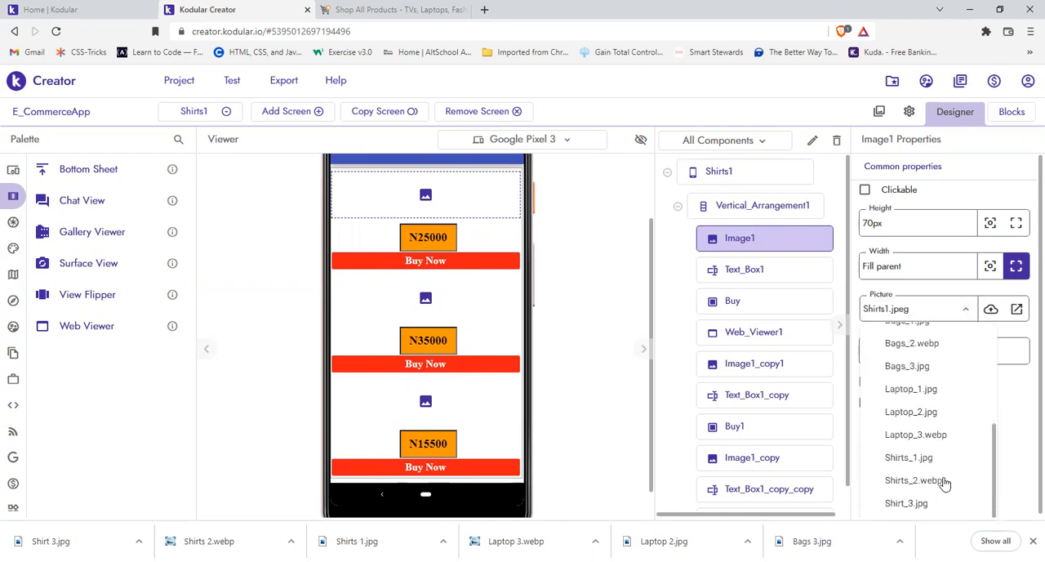
{"action": "left_click", "coordinate": [939, 481]}
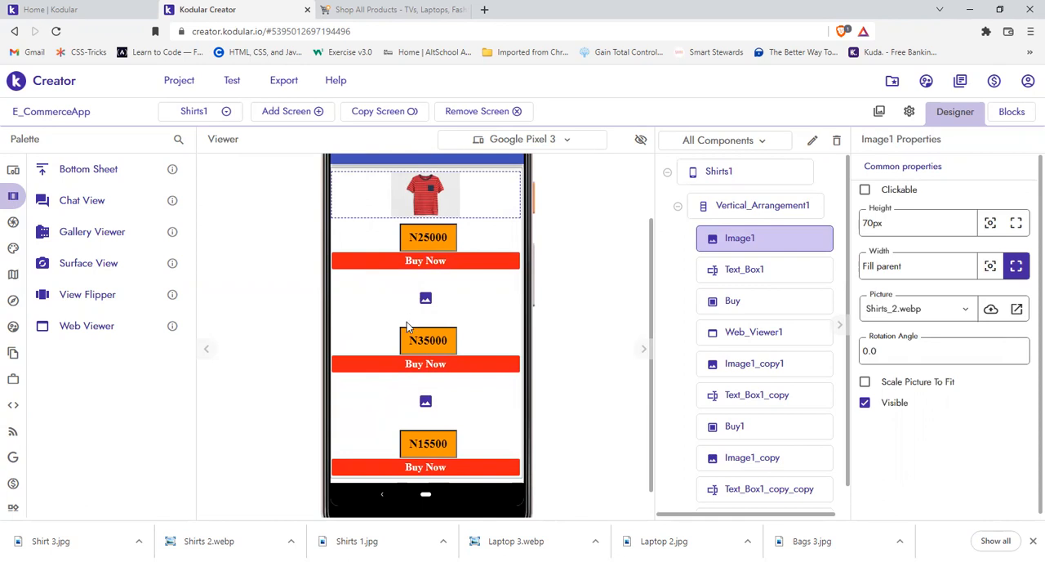
Step: Look over the finished Shirts, Bags and Laptops screens, and return to the Shirts1 screen
{"action": "left_click", "coordinate": [205, 111]}
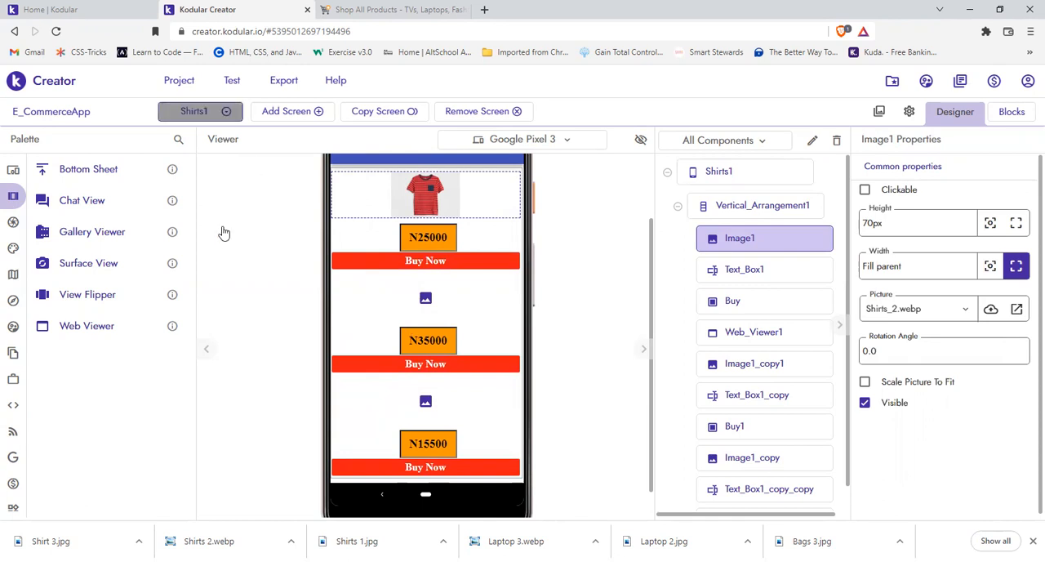
{"action": "left_click", "coordinate": [201, 188]}
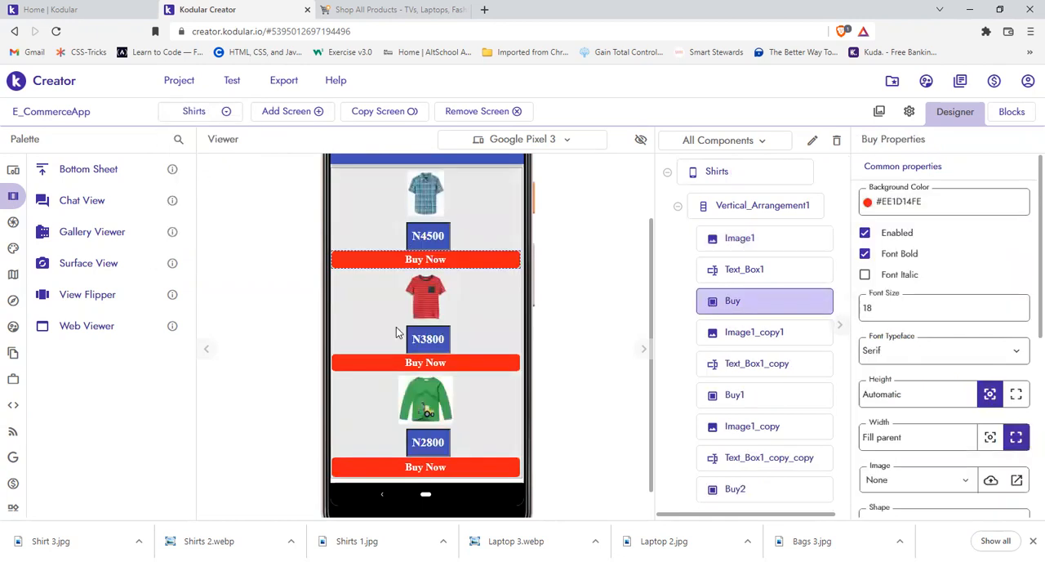
{"action": "left_click", "coordinate": [220, 113]}
{"action": "left_click", "coordinate": [200, 205]}
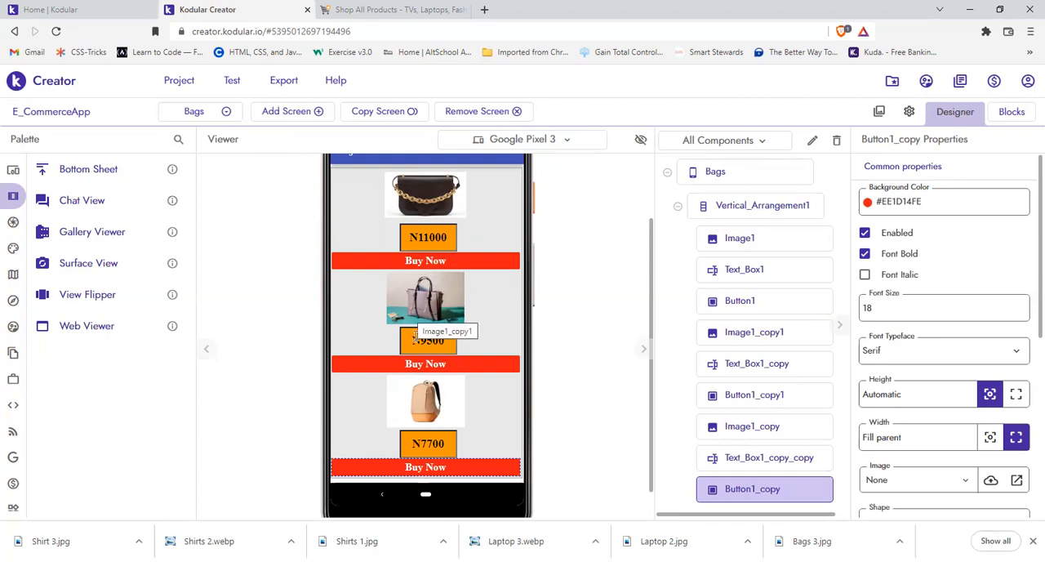
{"action": "left_click", "coordinate": [225, 119]}
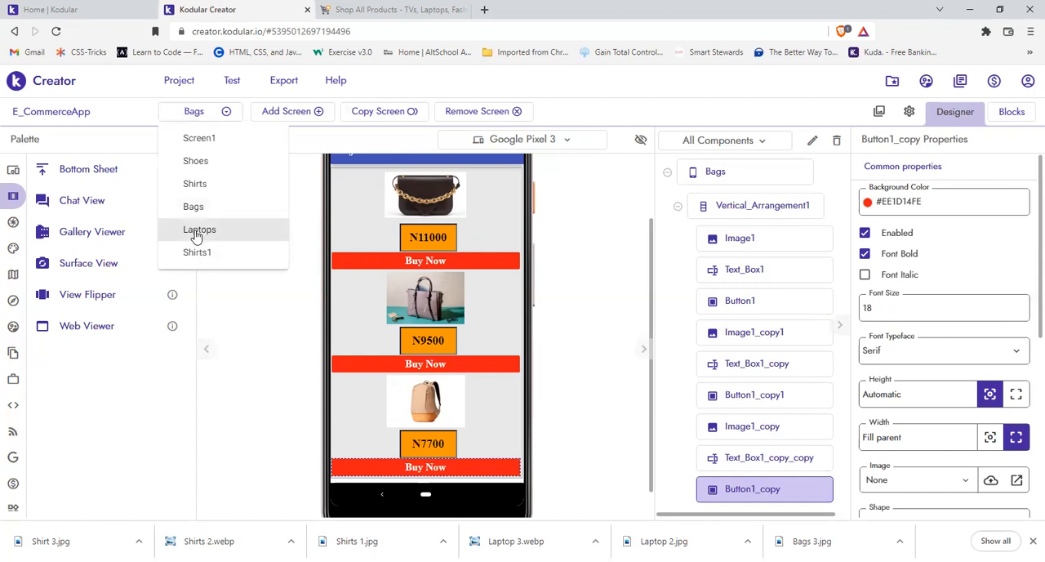
{"action": "left_click", "coordinate": [197, 232]}
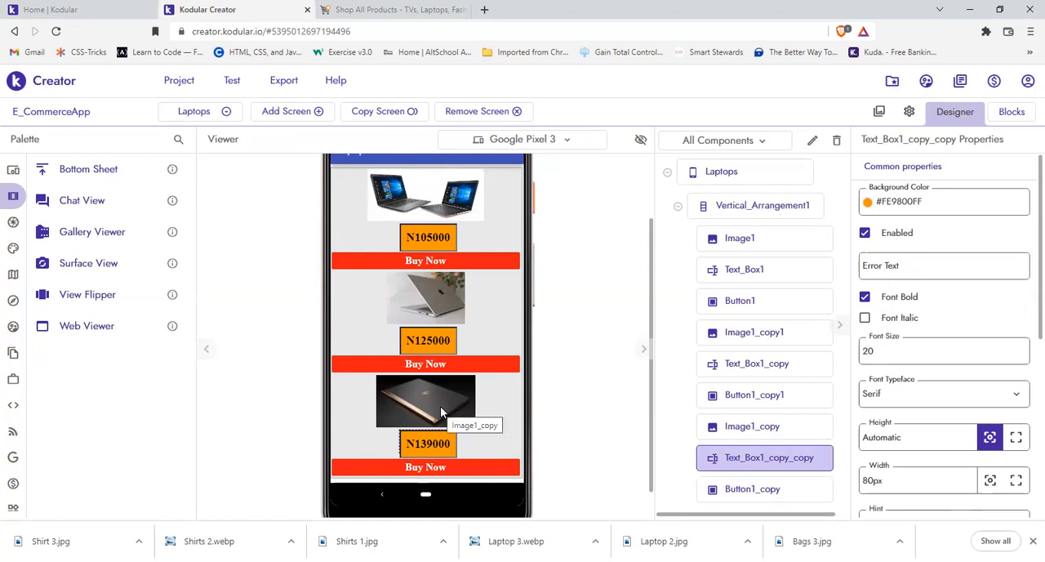
{"action": "left_click", "coordinate": [196, 112]}
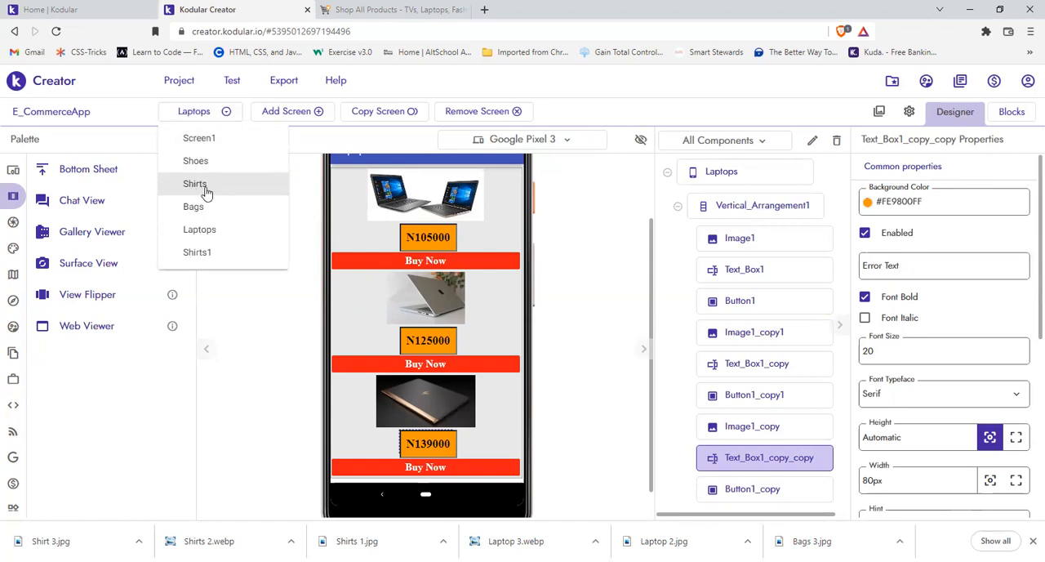
{"action": "left_click", "coordinate": [209, 250]}
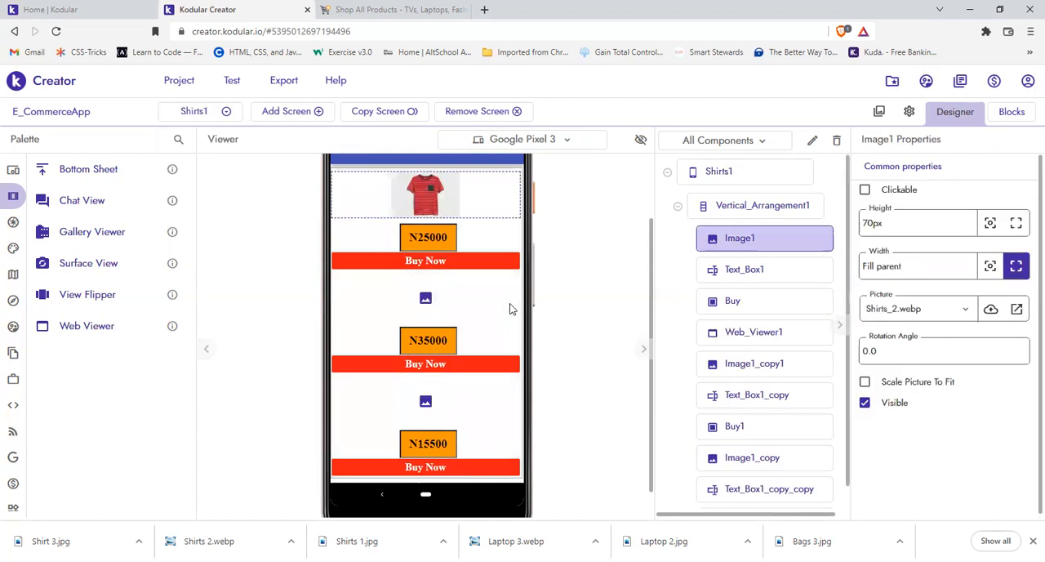
Step: For the second product image on Shirts1, upload the Bags 3 picture from the Kodular App folder, replacing the existing project asset
{"action": "left_click", "coordinate": [430, 299]}
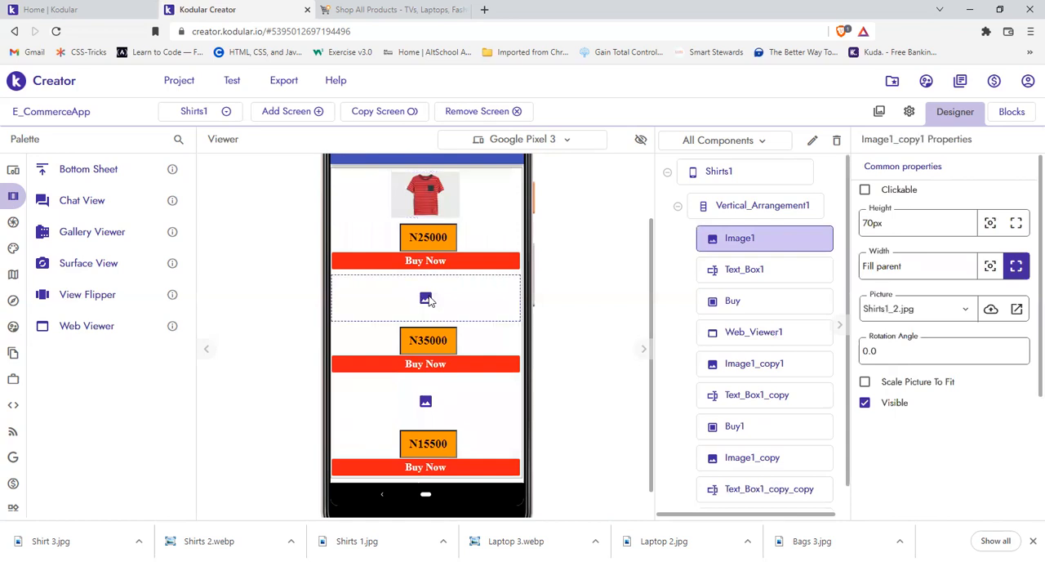
{"action": "left_click", "coordinate": [928, 319]}
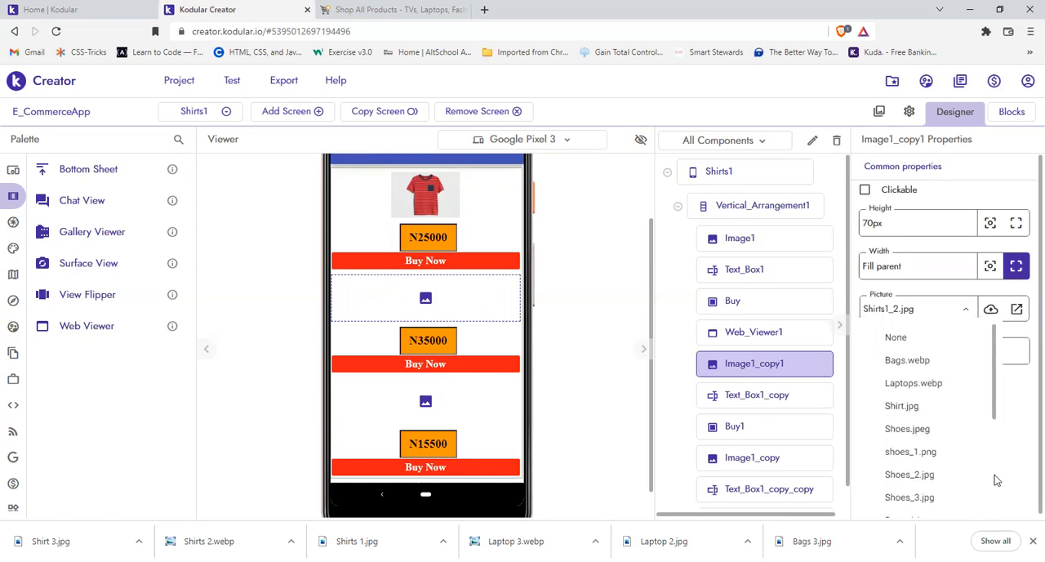
{"action": "scroll", "coordinate": [999, 478], "scroll_direction": "down", "scroll_amount": 3}
{"action": "left_click", "coordinate": [1012, 454]}
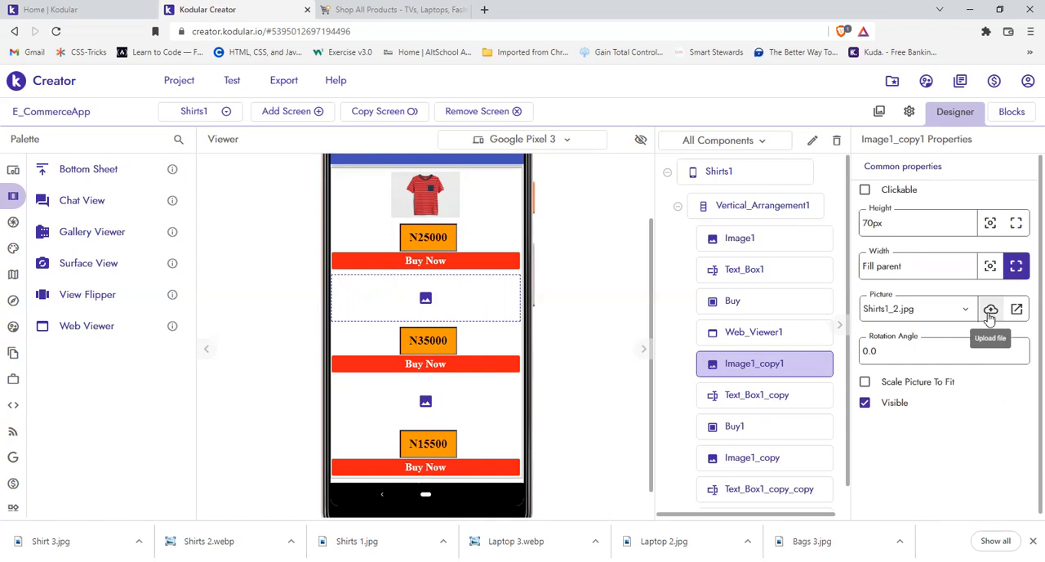
{"action": "left_click", "coordinate": [990, 316]}
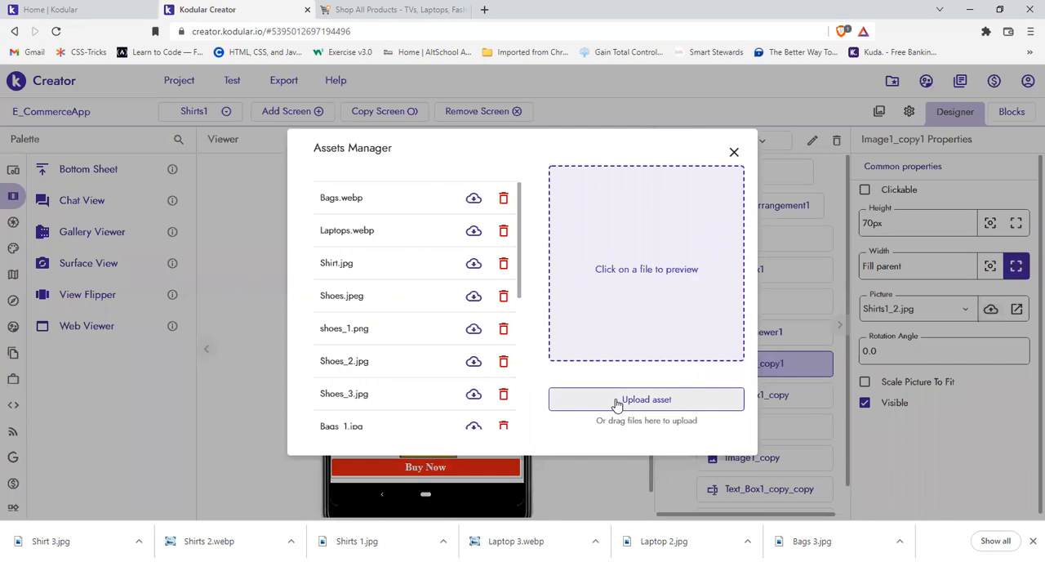
{"action": "left_click", "coordinate": [616, 403]}
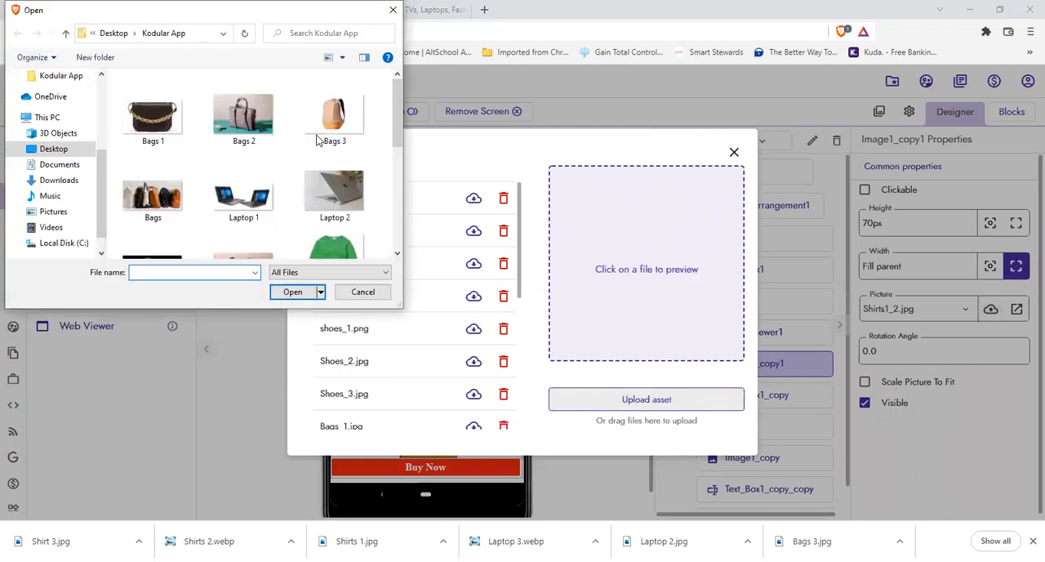
{"action": "left_click", "coordinate": [319, 142]}
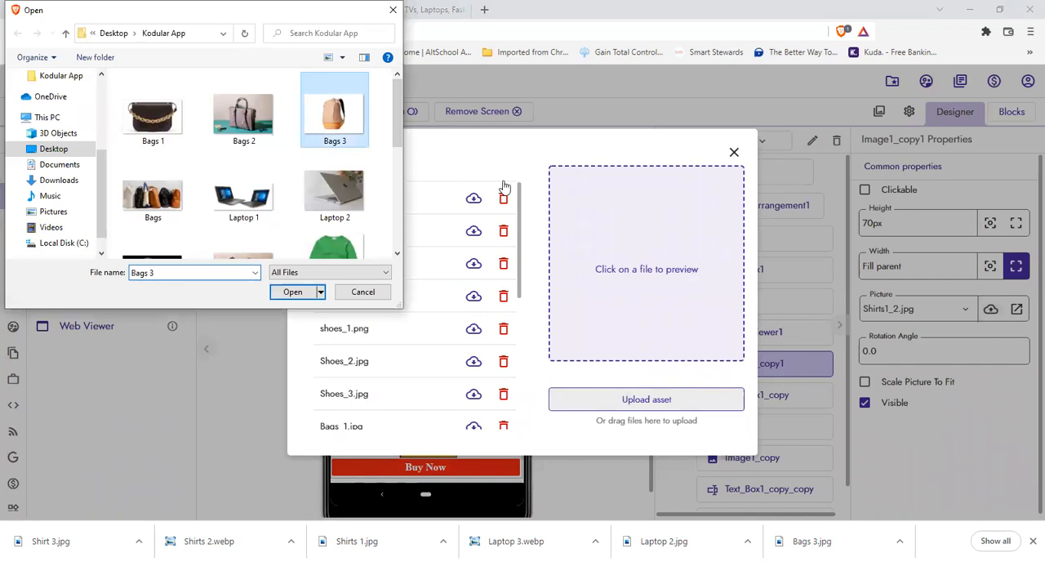
{"action": "key", "text": "Return"}
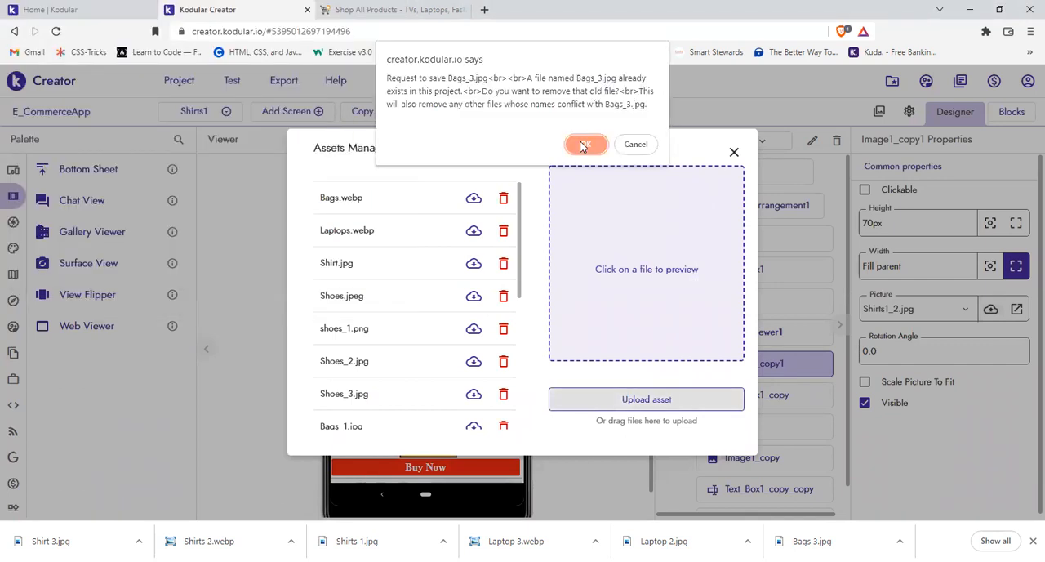
{"action": "left_click", "coordinate": [584, 145]}
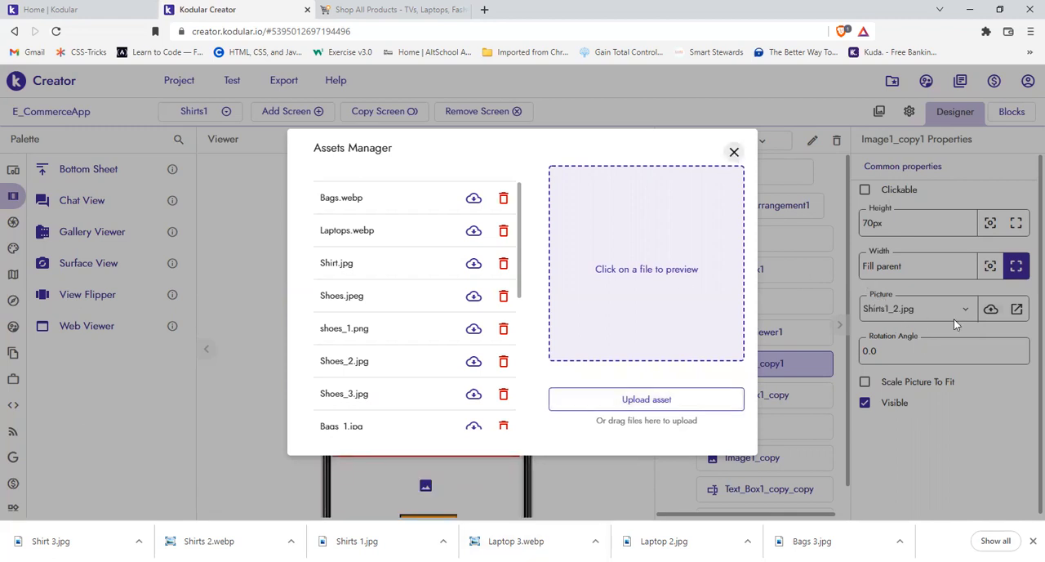
Step: Try the Bags_2.webp and Shirts_2.webp pictures on the second product image of the Shirts1 screen
{"action": "left_click", "coordinate": [972, 319]}
{"action": "left_click", "coordinate": [976, 318]}
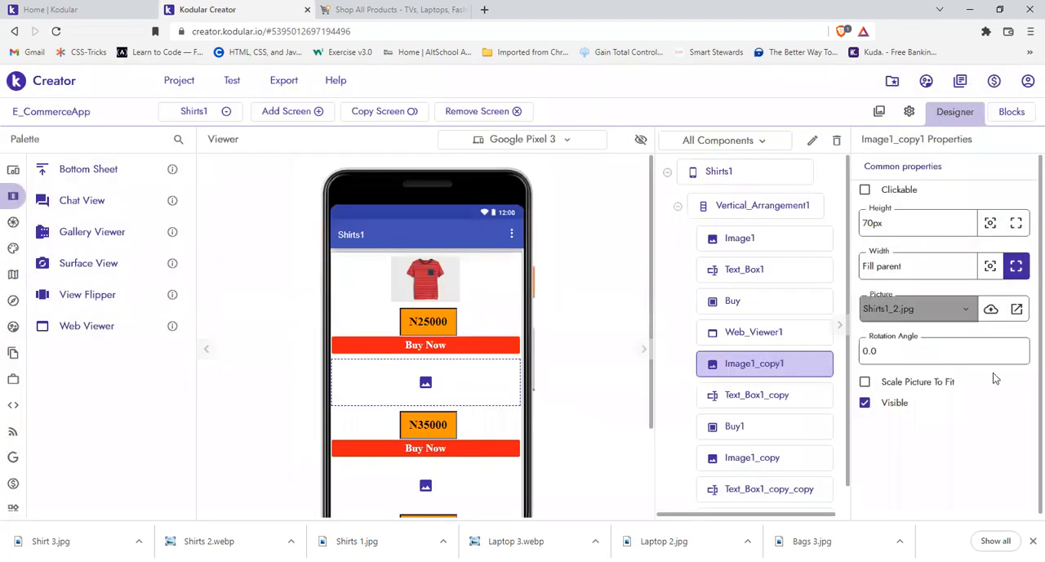
{"action": "scroll", "coordinate": [996, 384], "scroll_direction": "up", "scroll_amount": 3}
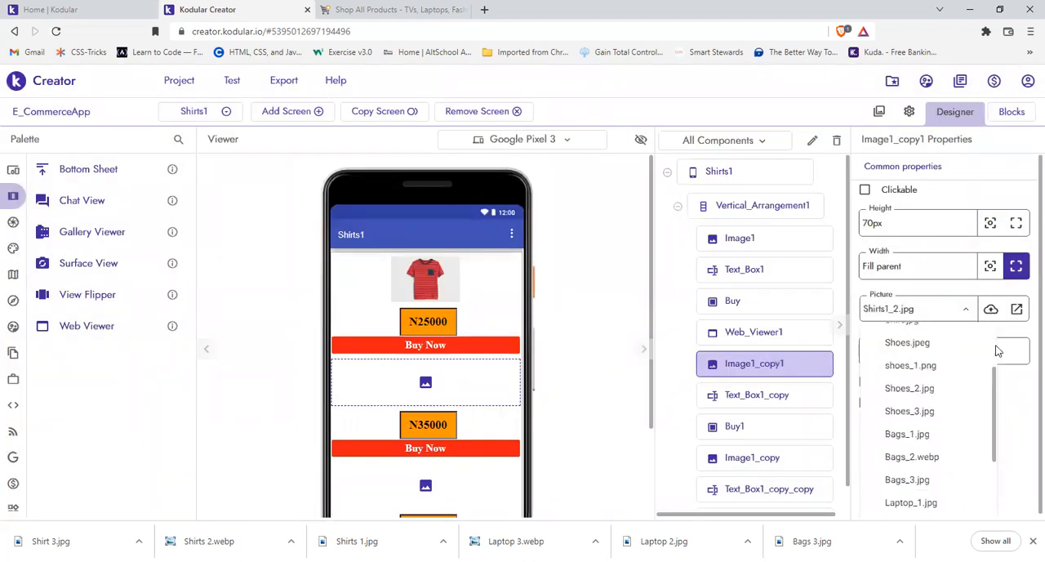
{"action": "scroll", "coordinate": [991, 353], "scroll_direction": "down", "scroll_amount": 1}
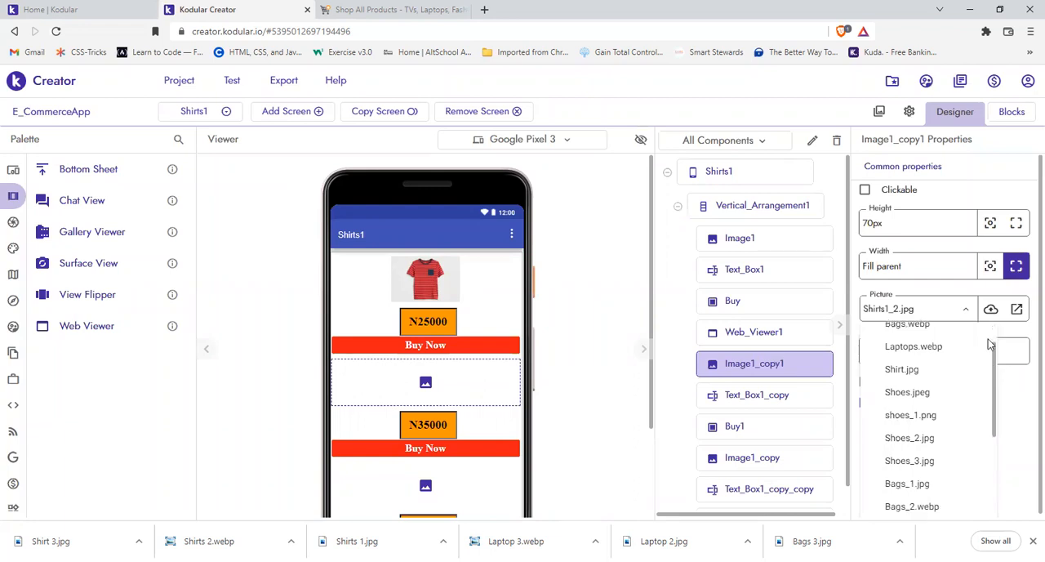
{"action": "scroll", "coordinate": [991, 320], "scroll_direction": "up", "scroll_amount": 1}
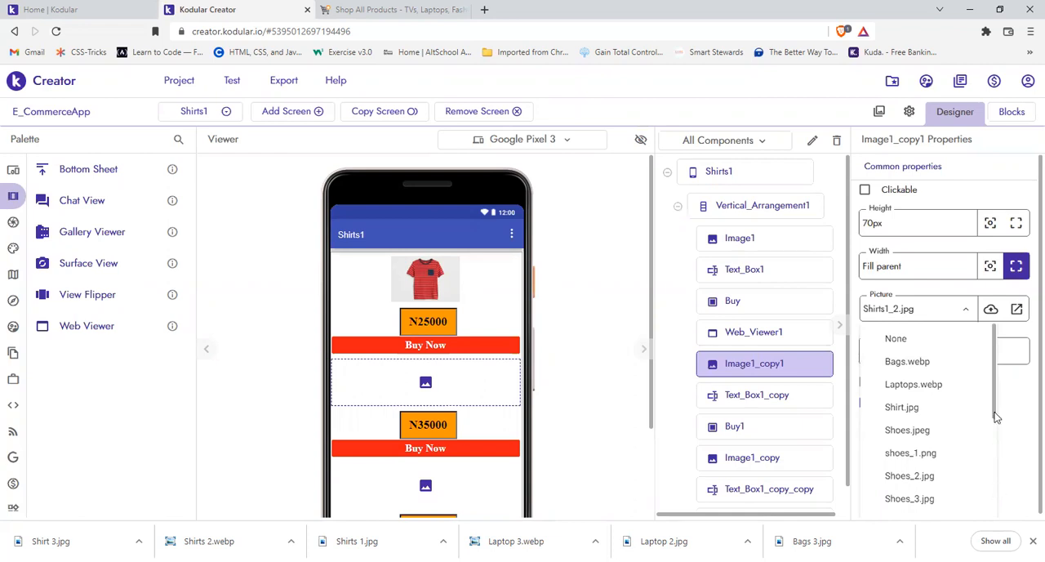
{"action": "scroll", "coordinate": [995, 506], "scroll_direction": "down", "scroll_amount": 5}
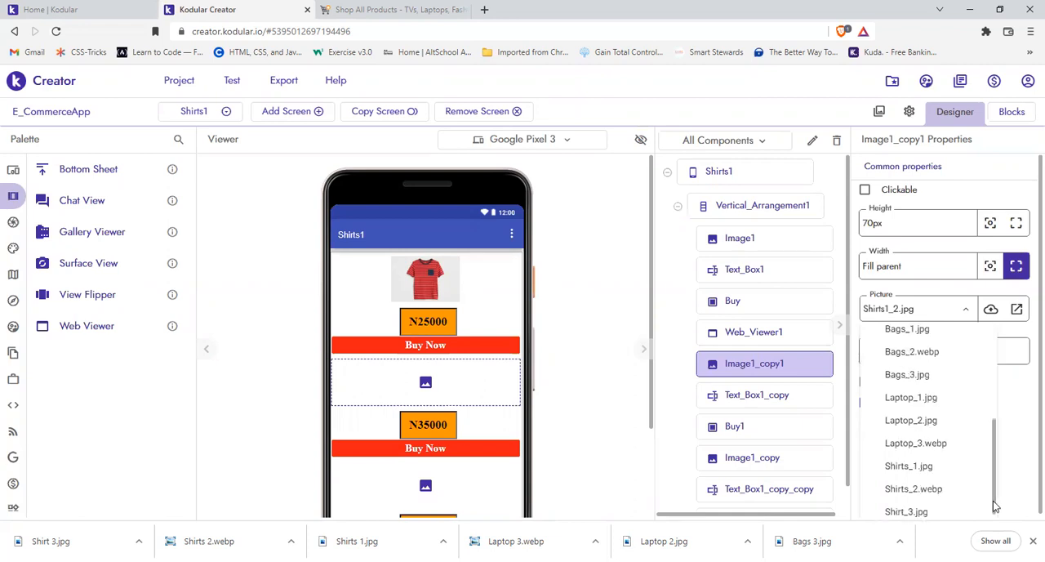
{"action": "left_click", "coordinate": [901, 351]}
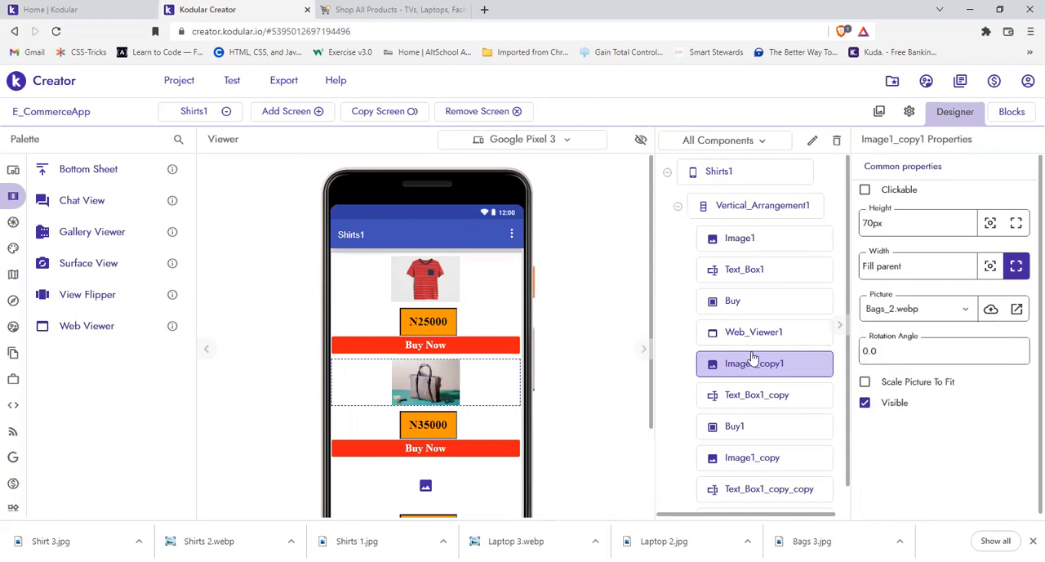
{"action": "left_click", "coordinate": [923, 310]}
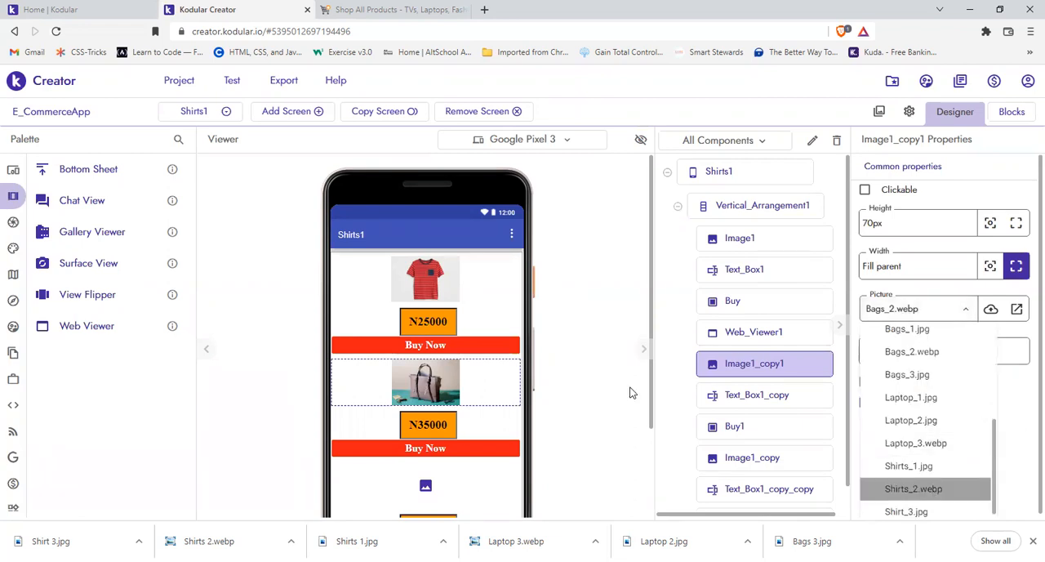
{"action": "left_click", "coordinate": [932, 489]}
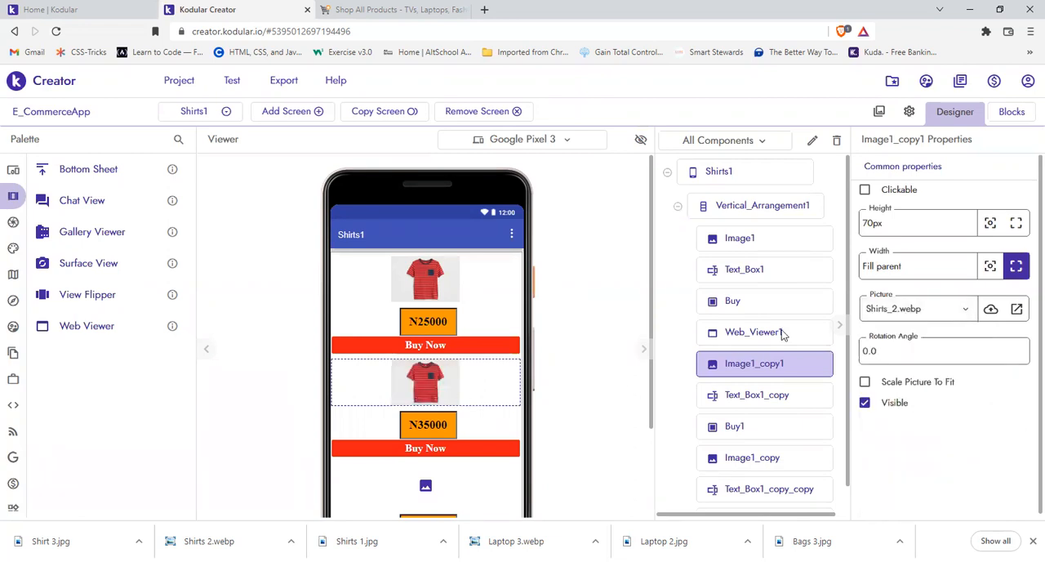
Step: Set the picture of the second product image on the Shirts1 screen to Shirts_1.jpg
{"action": "left_click", "coordinate": [923, 310]}
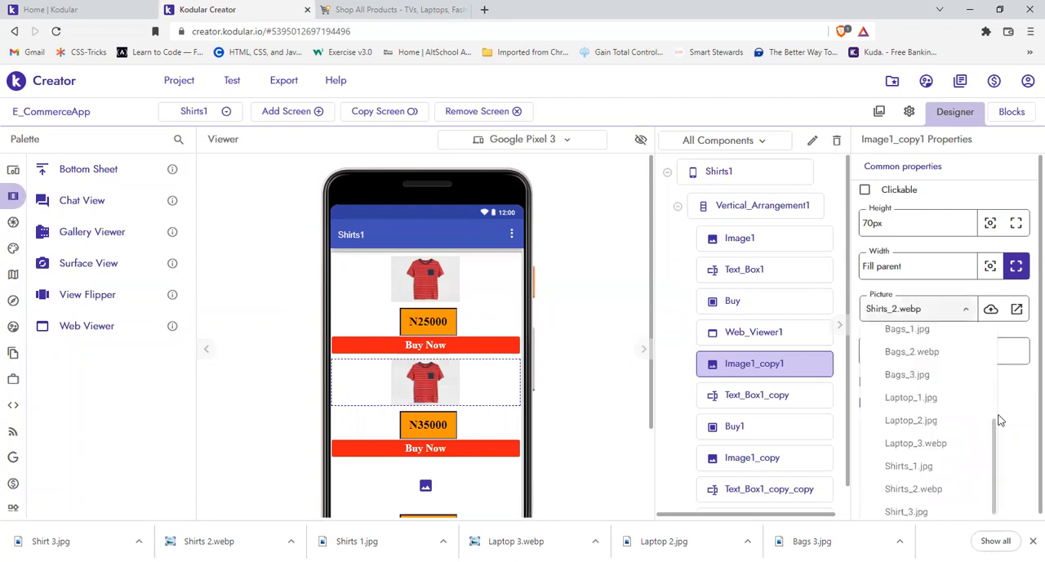
{"action": "left_click", "coordinate": [925, 469]}
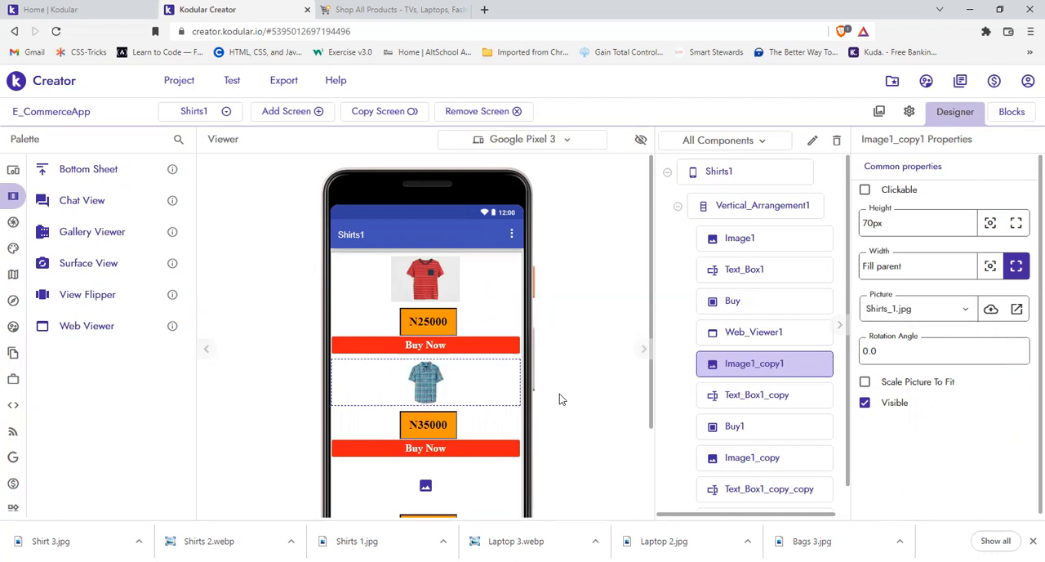
Step: Set the price text under the first shirt to N6500
{"action": "left_click", "coordinate": [426, 325]}
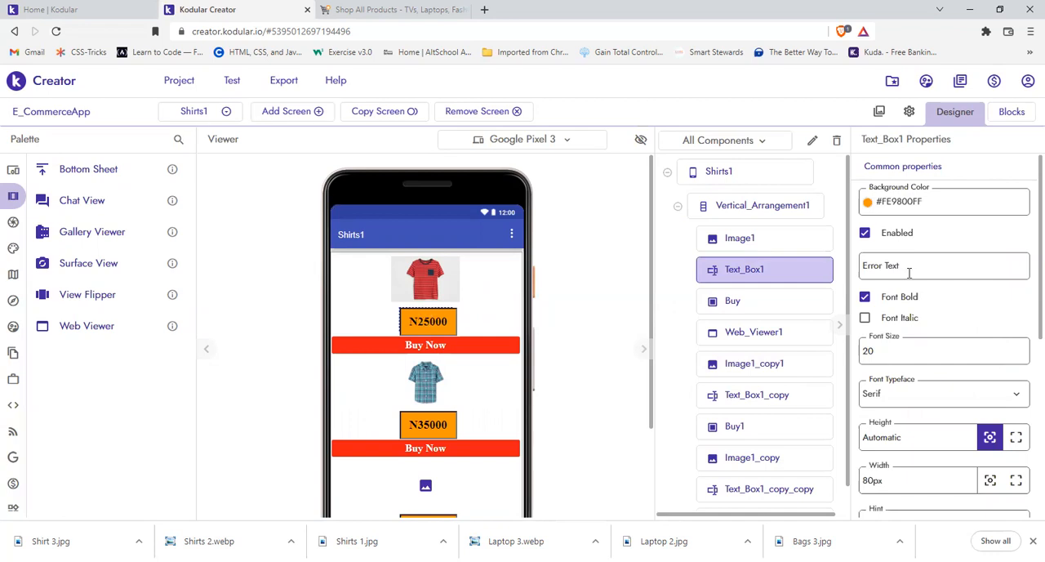
{"action": "scroll", "coordinate": [1027, 347], "scroll_direction": "down", "scroll_amount": 2}
{"action": "scroll", "coordinate": [1027, 347], "scroll_direction": "down", "scroll_amount": 5}
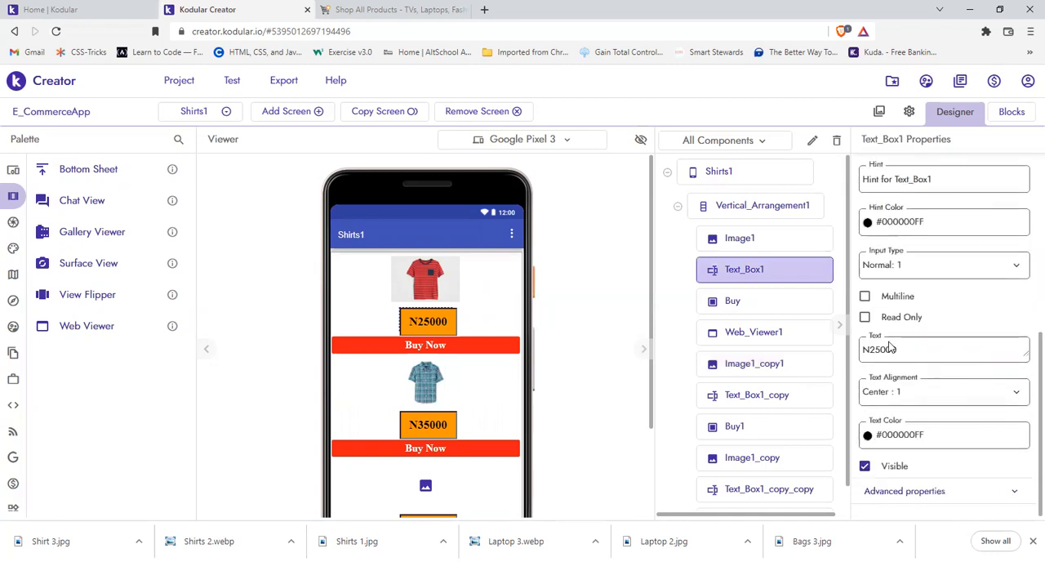
{"action": "left_click", "coordinate": [904, 348]}
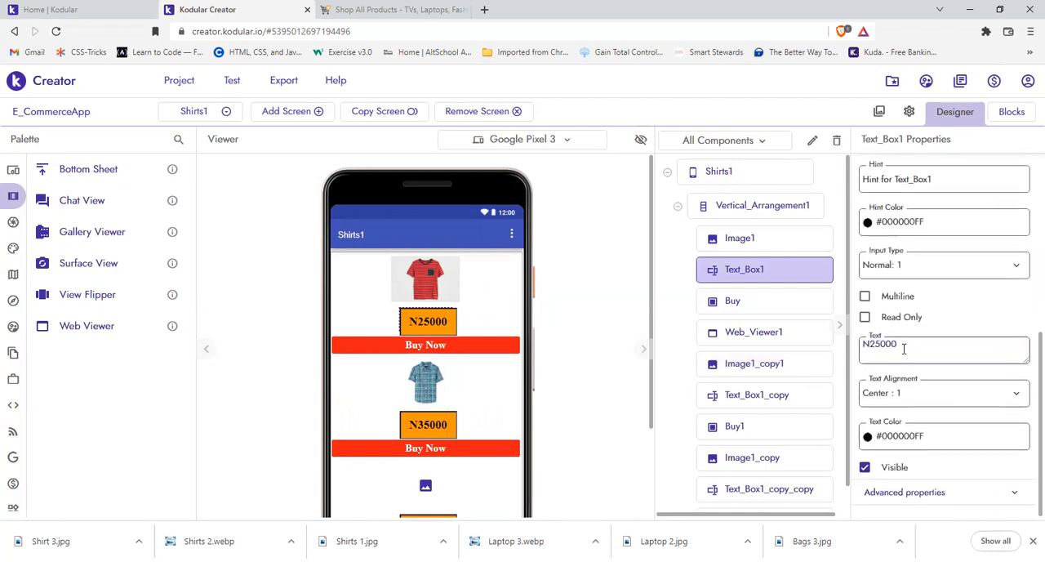
{"action": "key", "text": "BackSpace"}
{"action": "key", "text": "BackSpace"}
{"action": "type", "text": "6500"}
{"action": "left_click", "coordinate": [597, 417]}
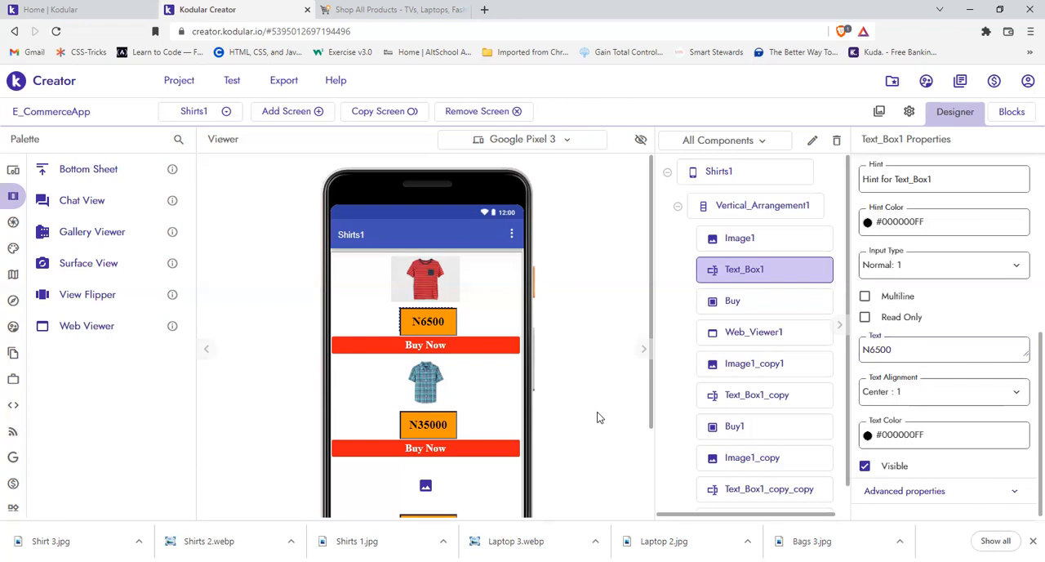
Step: Set the price text under the second shirt to N4900
{"action": "left_click", "coordinate": [470, 412]}
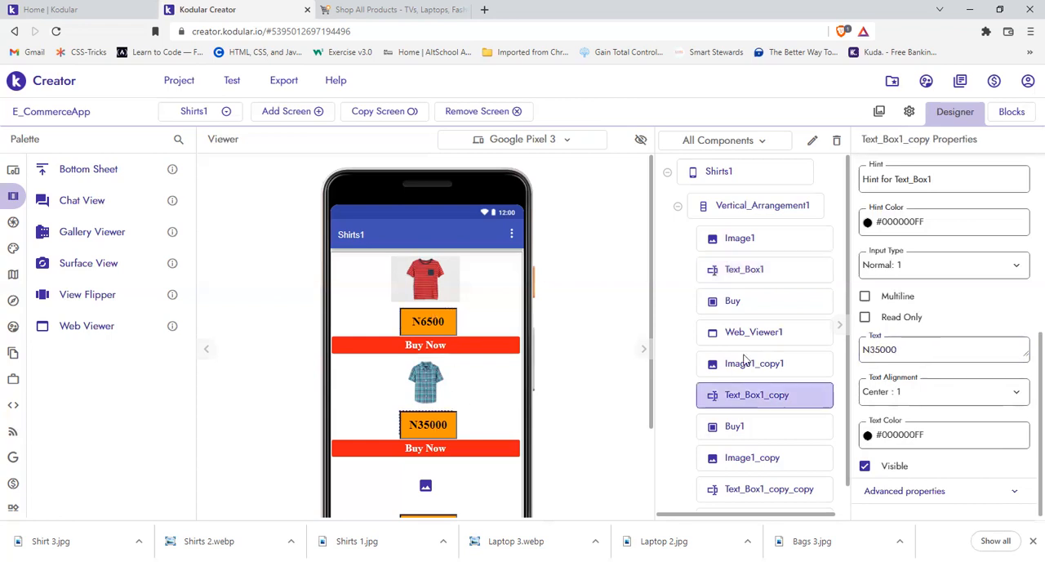
{"action": "left_click", "coordinate": [924, 346]}
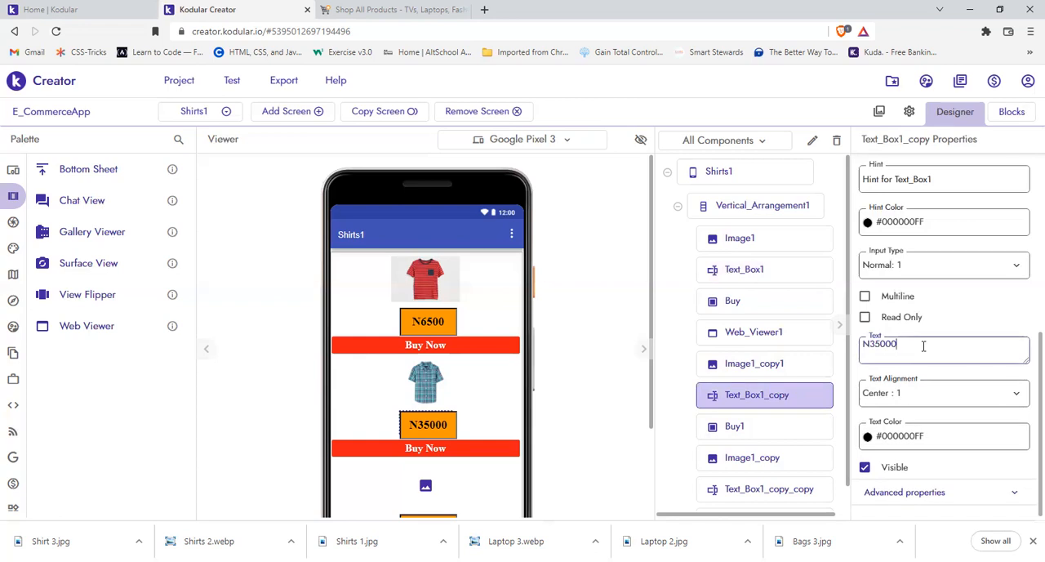
{"action": "key", "text": "BackSpace"}
{"action": "key", "text": "BackSpace"}
{"action": "key", "text": "BackSpace"}
{"action": "type", "text": "4900"}
{"action": "left_click", "coordinate": [590, 450]}
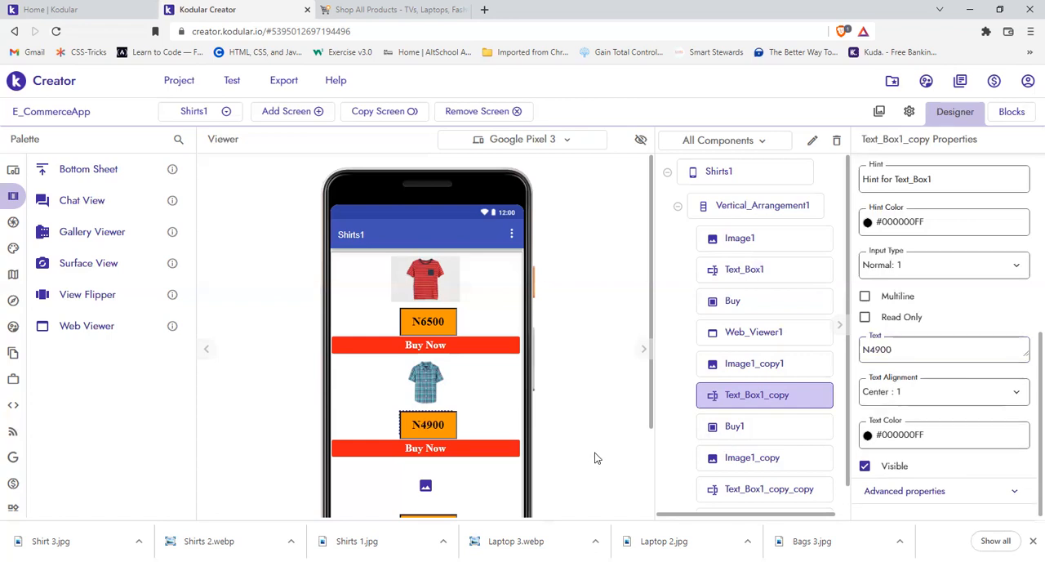
Step: Change the background colour of the first Buy Now button to the default Indigo, #3F51B5FF
{"action": "left_click", "coordinate": [505, 351]}
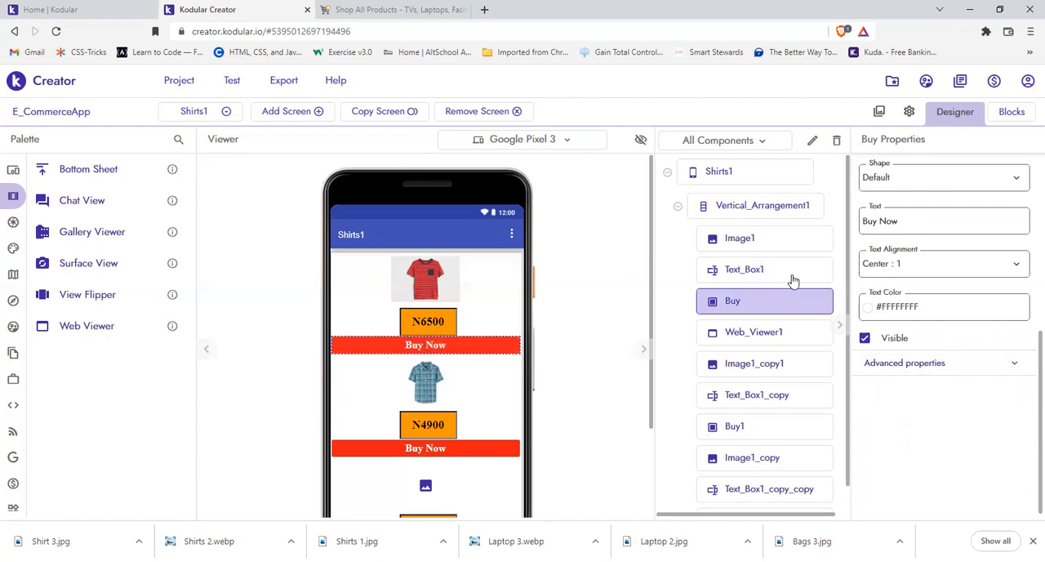
{"action": "scroll", "coordinate": [1026, 174], "scroll_direction": "up", "scroll_amount": 1}
{"action": "scroll", "coordinate": [1025, 174], "scroll_direction": "up", "scroll_amount": 5}
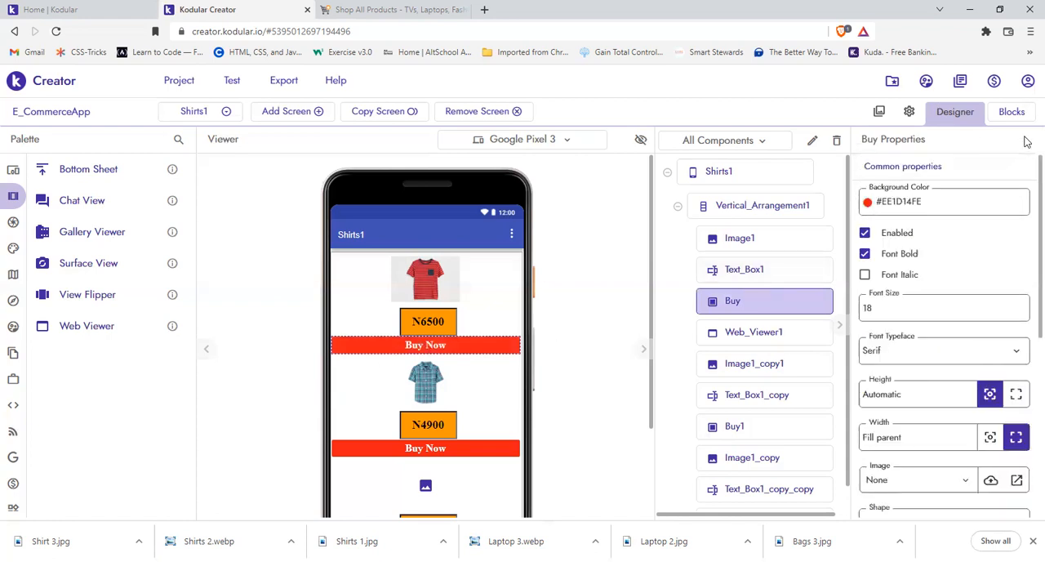
{"action": "left_click", "coordinate": [888, 206]}
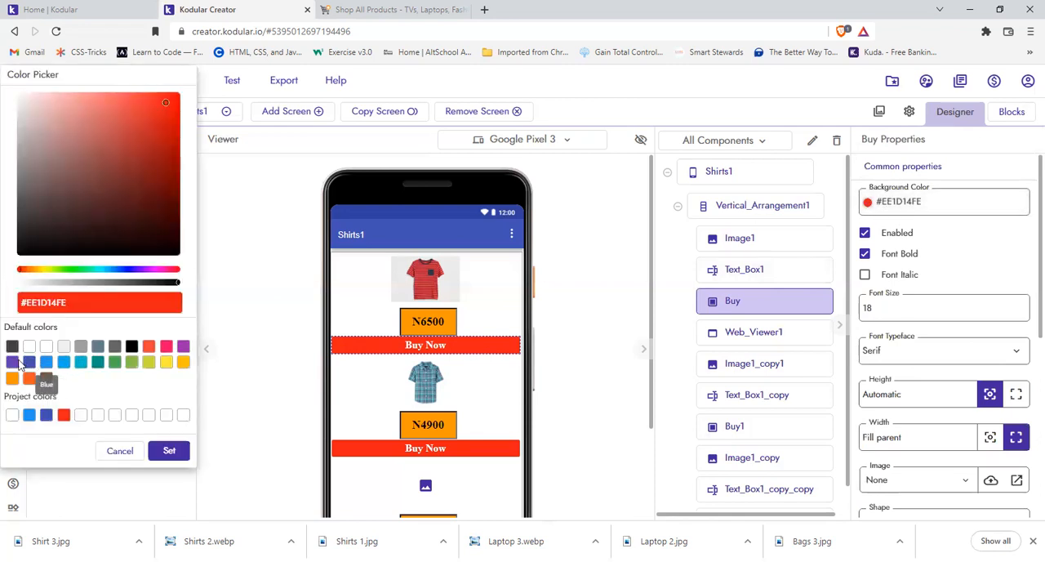
{"action": "left_click", "coordinate": [29, 363]}
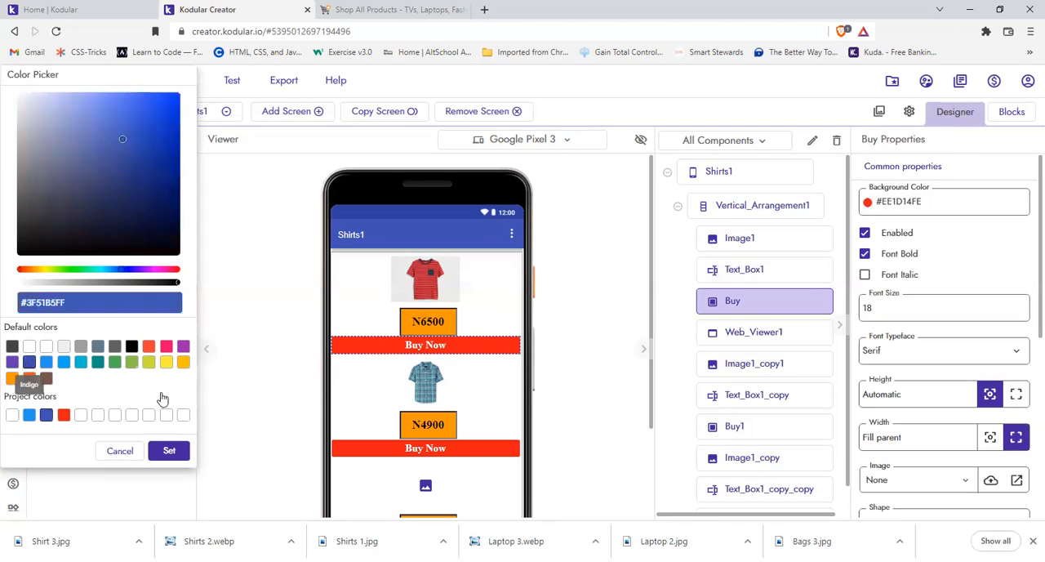
{"action": "left_click", "coordinate": [169, 453]}
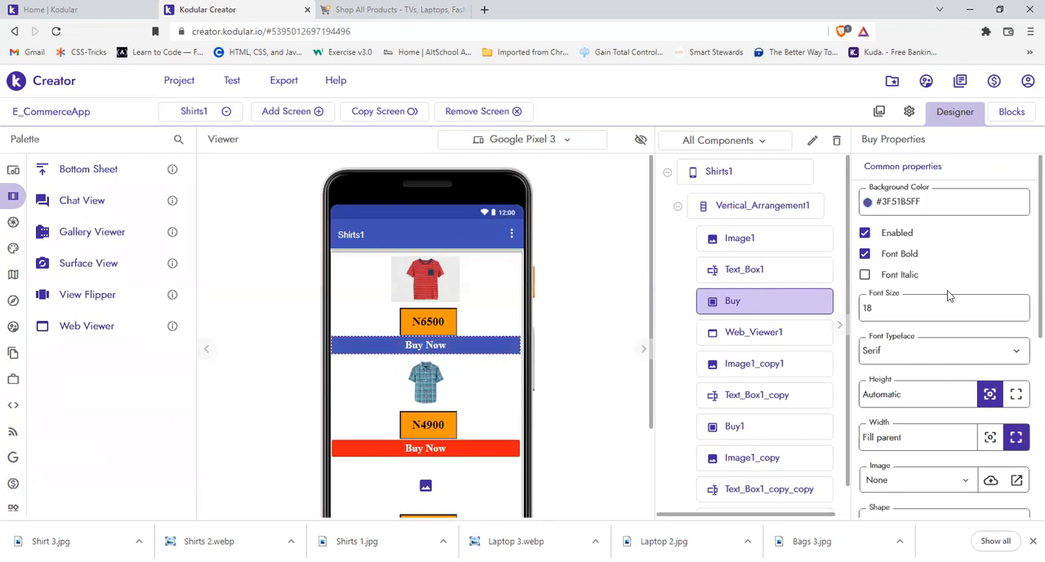
Step: Turn the bold font of the first Buy Now button off and back on
{"action": "left_click", "coordinate": [864, 255]}
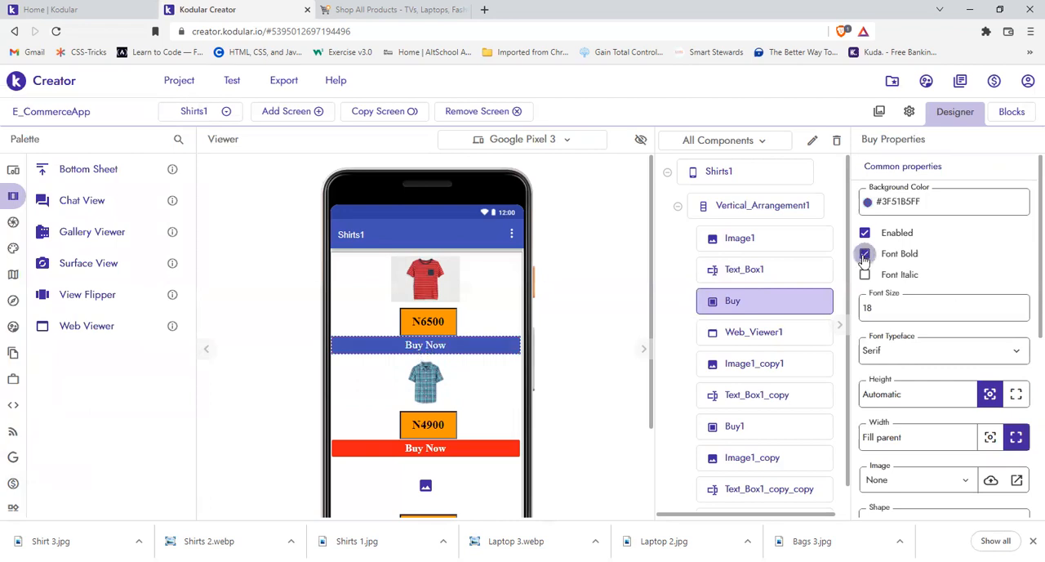
{"action": "left_click", "coordinate": [865, 254]}
{"action": "key", "text": "space"}
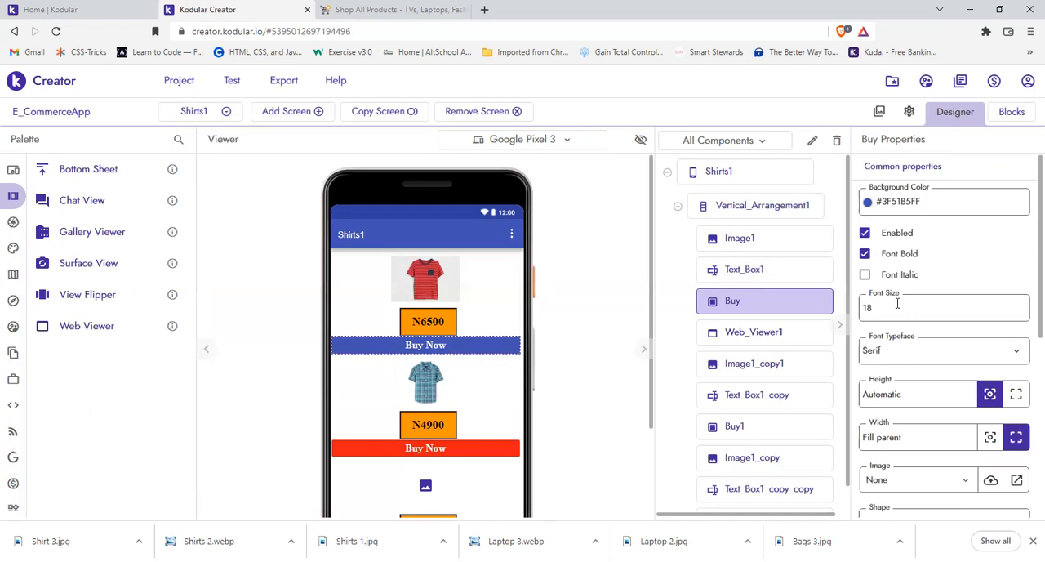
Step: Try a font size of 25 on the first Buy Now button and restore it to 18
{"action": "left_click", "coordinate": [897, 304]}
{"action": "key", "text": "BackSpace"}
{"action": "type", "text": "25"}
{"action": "double_click", "coordinate": [904, 312]}
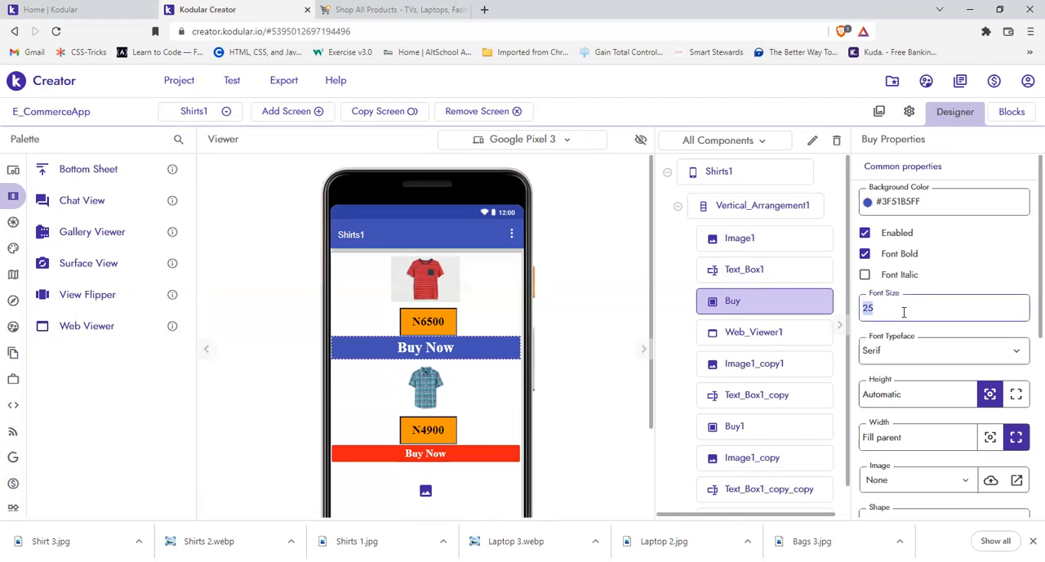
{"action": "type", "text": "18"}
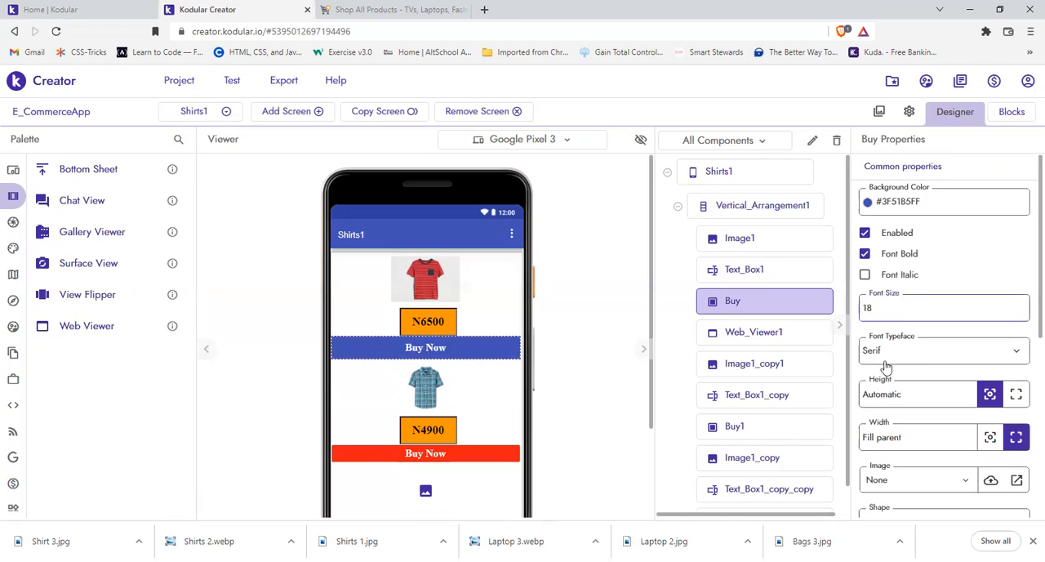
Step: Try the Sans Serif typeface on the first Buy Now button and restore Serif
{"action": "left_click", "coordinate": [885, 359]}
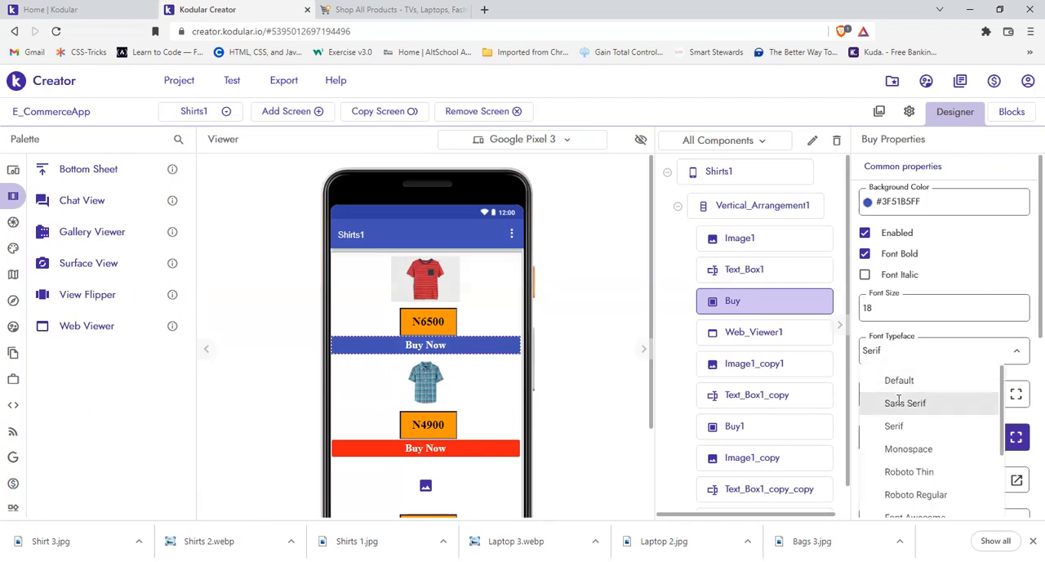
{"action": "left_click", "coordinate": [898, 402]}
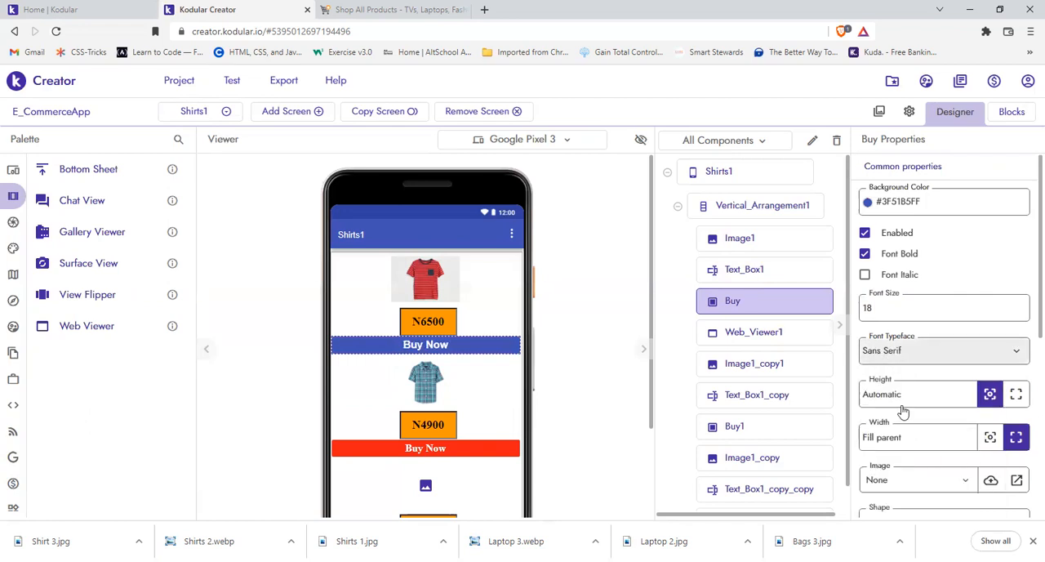
{"action": "left_click", "coordinate": [952, 351]}
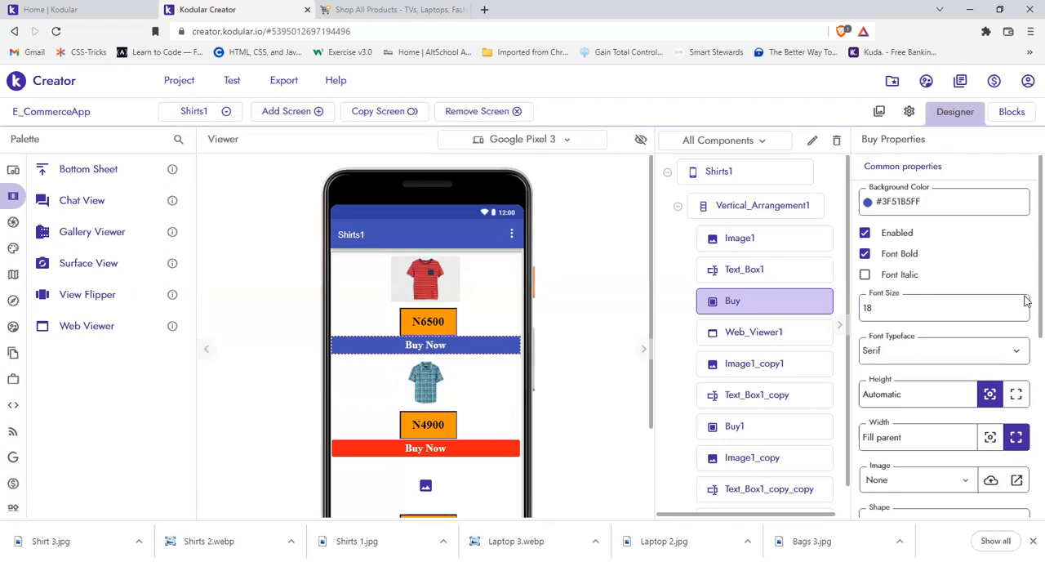
Step: Set the shape of the first Buy Now button to Rounded
{"action": "scroll", "coordinate": [1026, 355], "scroll_direction": "down", "scroll_amount": 1}
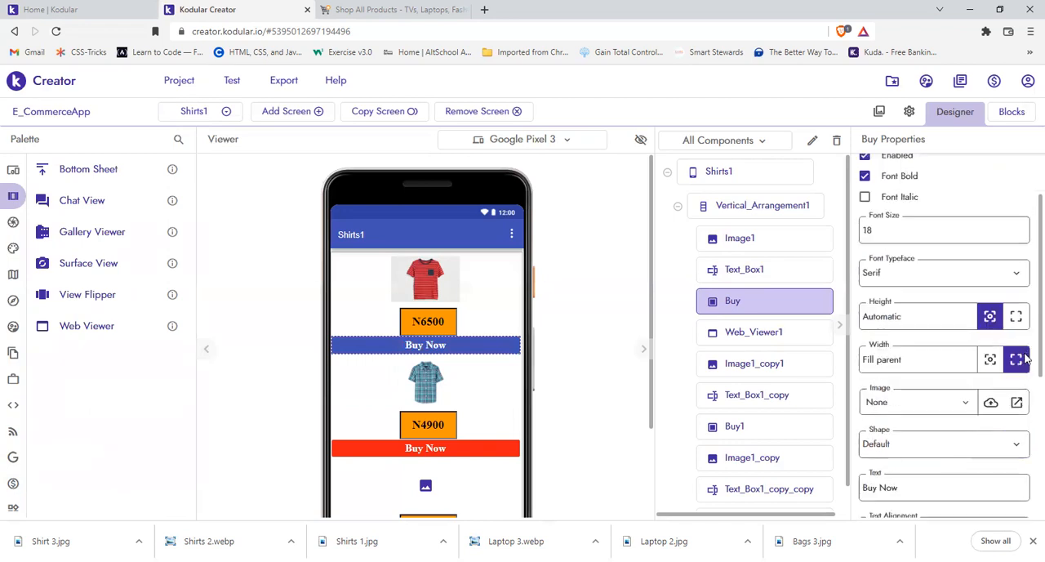
{"action": "scroll", "coordinate": [1026, 392], "scroll_direction": "down", "scroll_amount": 1}
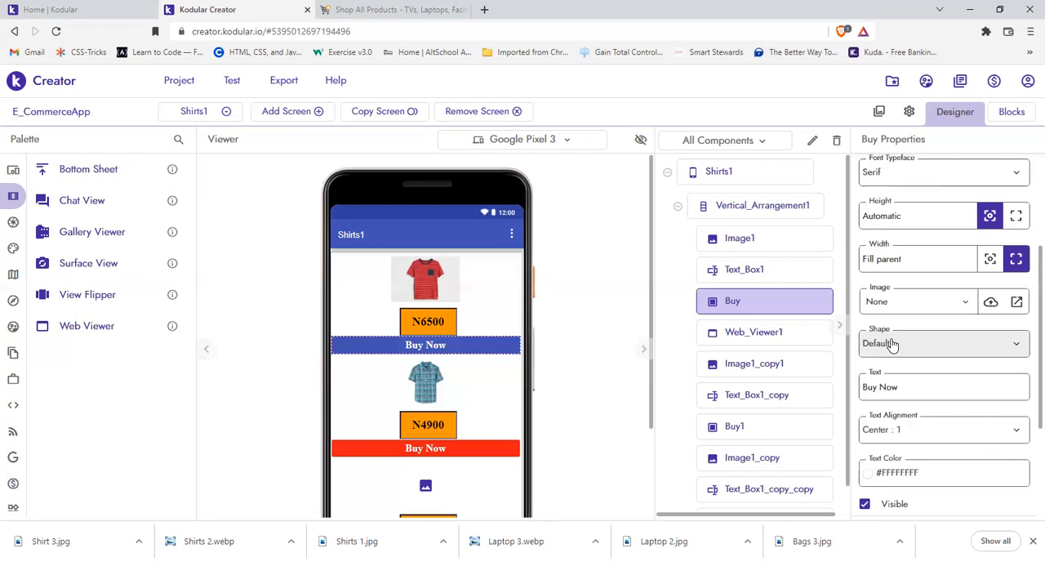
{"action": "left_click", "coordinate": [887, 345]}
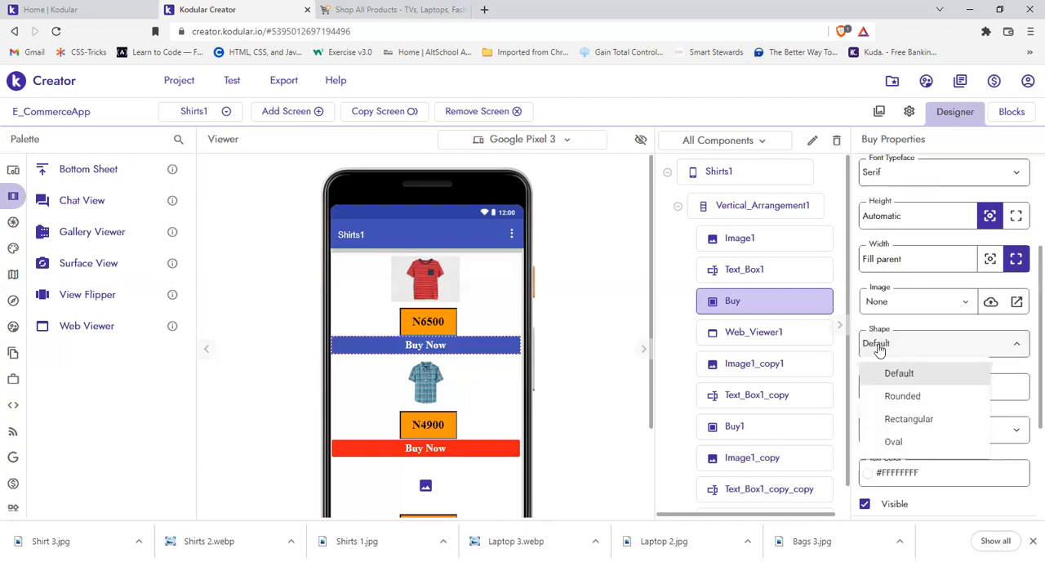
{"action": "left_click", "coordinate": [900, 403]}
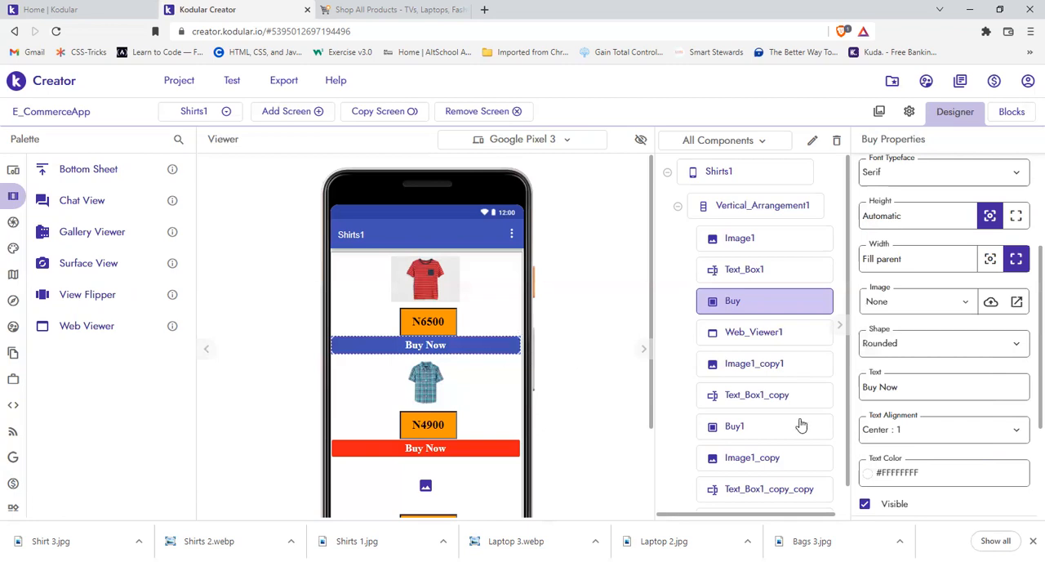
Step: Shorten the first button's text to Buy and restore it to Buy Now
{"action": "left_click", "coordinate": [920, 390]}
{"action": "key", "text": "BackSpace"}
{"action": "key", "text": "BackSpace"}
{"action": "key", "text": "BackSpace"}
{"action": "key", "text": "BackSpace"}
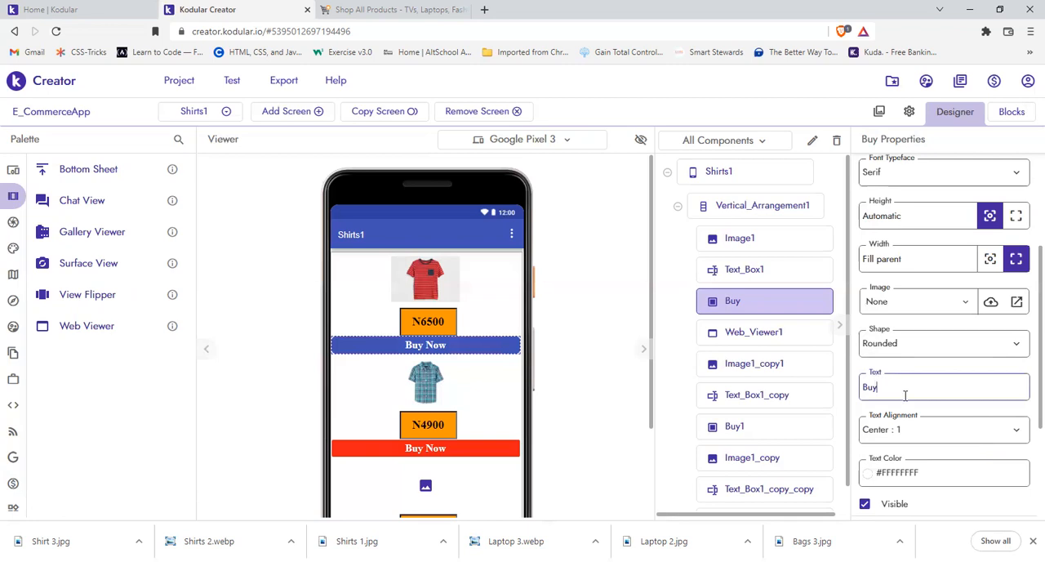
{"action": "left_click", "coordinate": [587, 328]}
{"action": "type", "text": "Now"}
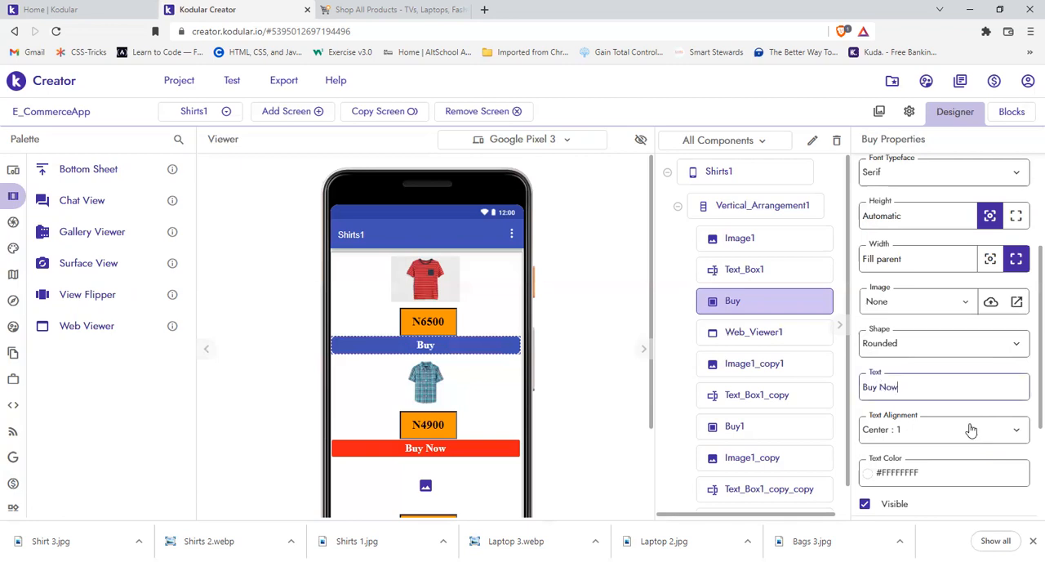
Step: Try left and right text alignment on the first Buy Now button and restore Center
{"action": "left_click", "coordinate": [914, 436]}
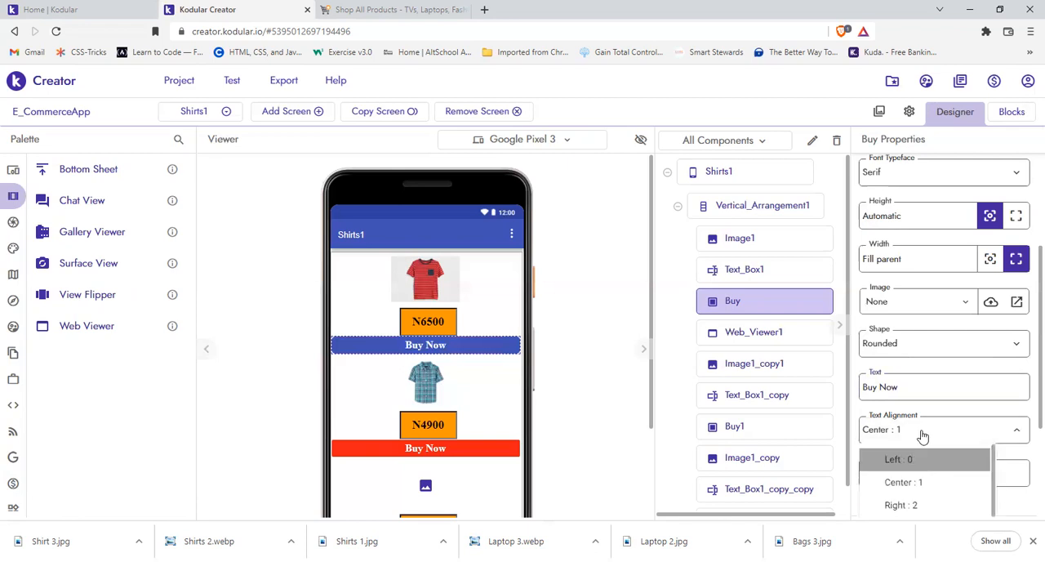
{"action": "left_click", "coordinate": [927, 459]}
{"action": "left_click", "coordinate": [925, 429]}
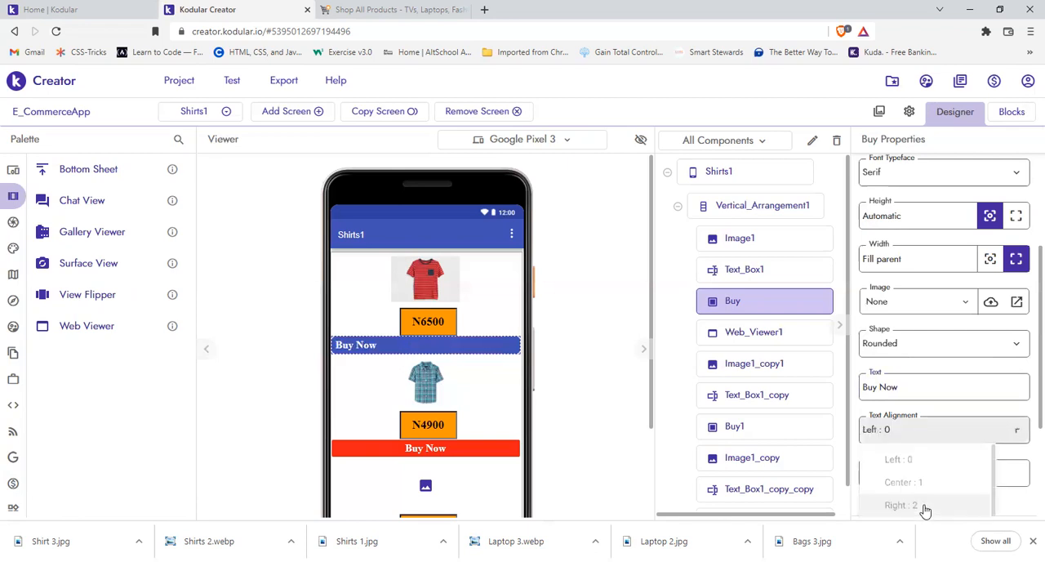
{"action": "left_click", "coordinate": [922, 504]}
{"action": "left_click", "coordinate": [904, 439]}
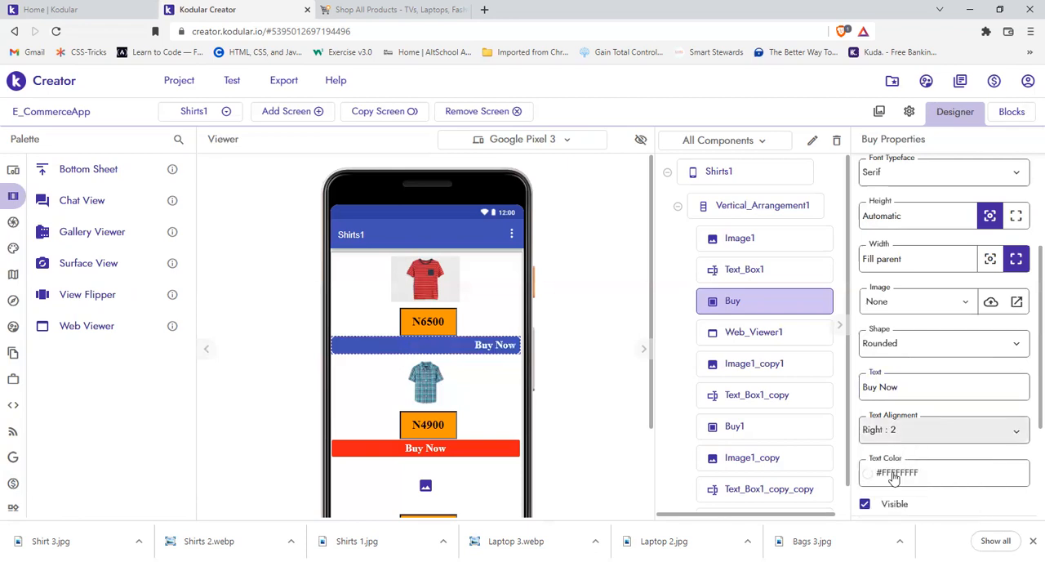
{"action": "left_click", "coordinate": [900, 480]}
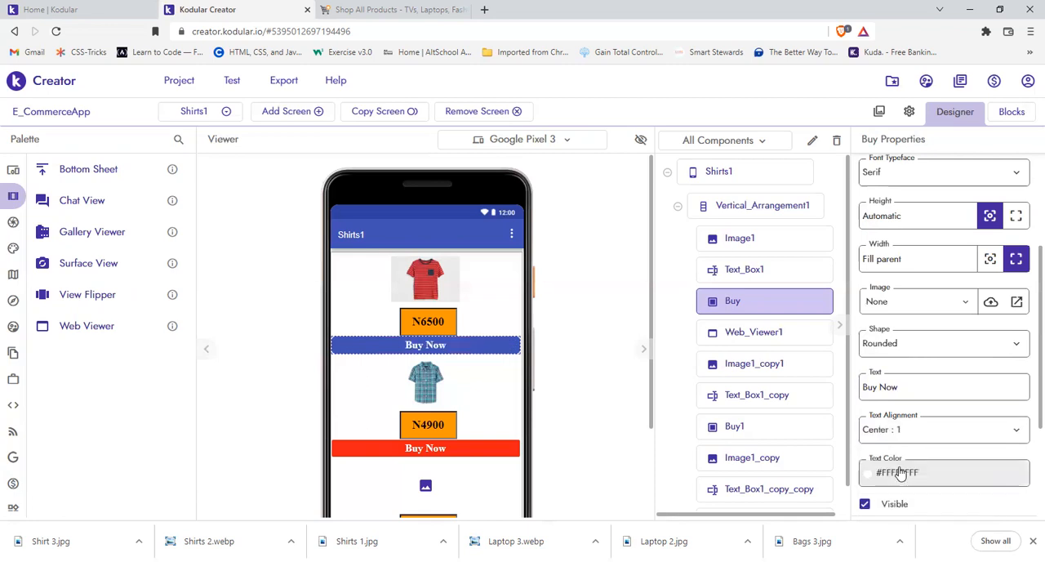
Step: Try the deep orange text color #FE5722FF on the first Buy Now button and restore white #FFFFFFFF
{"action": "left_click", "coordinate": [901, 473]}
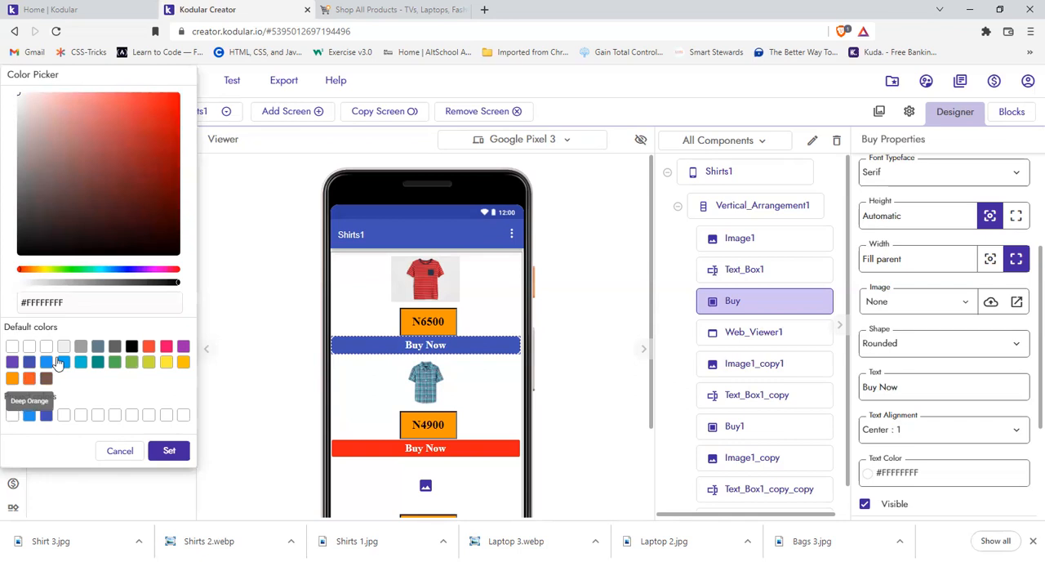
{"action": "left_click", "coordinate": [29, 378]}
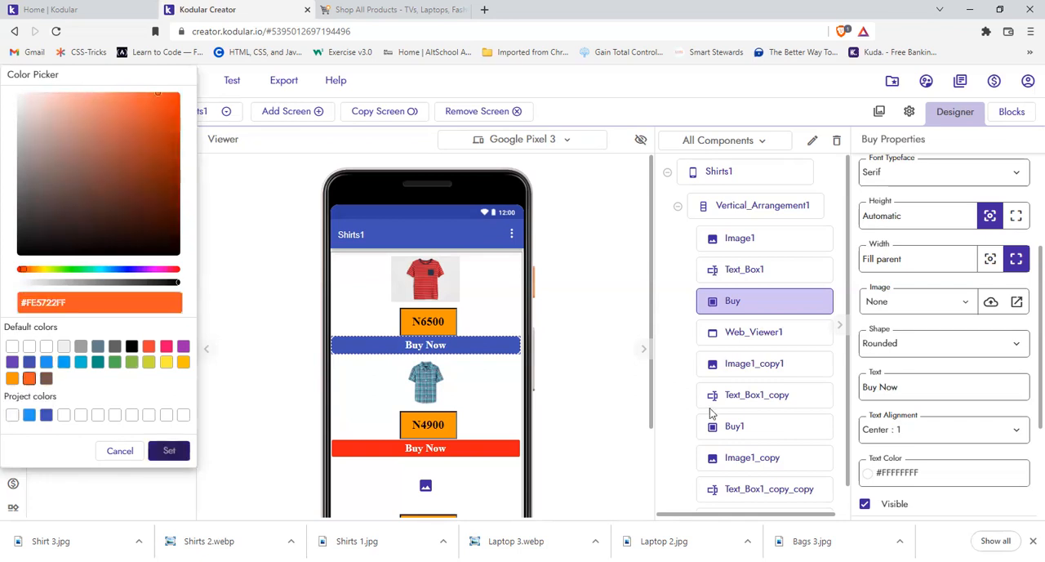
{"action": "left_click", "coordinate": [898, 469]}
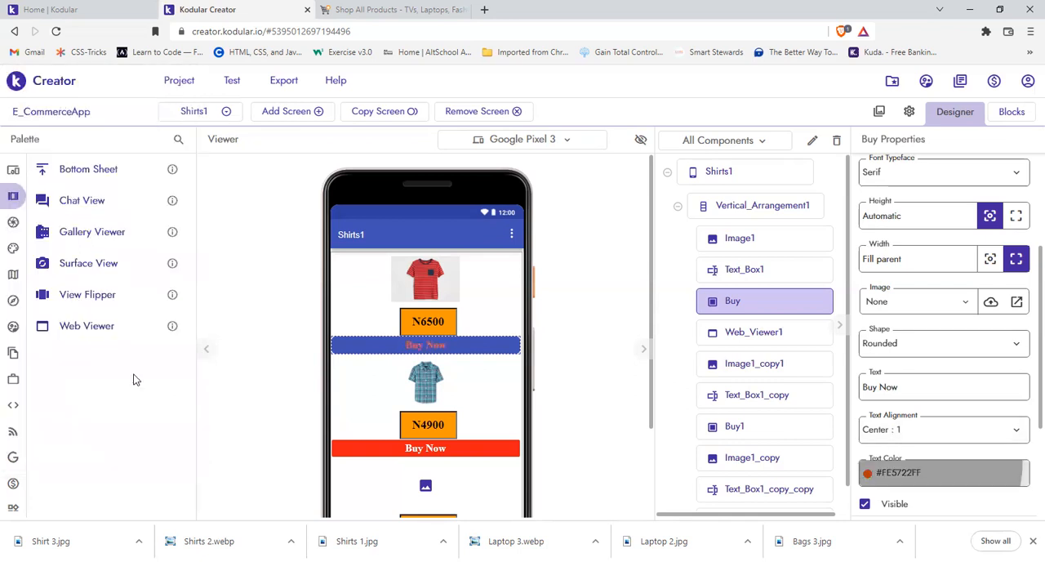
{"action": "left_click", "coordinate": [149, 417]}
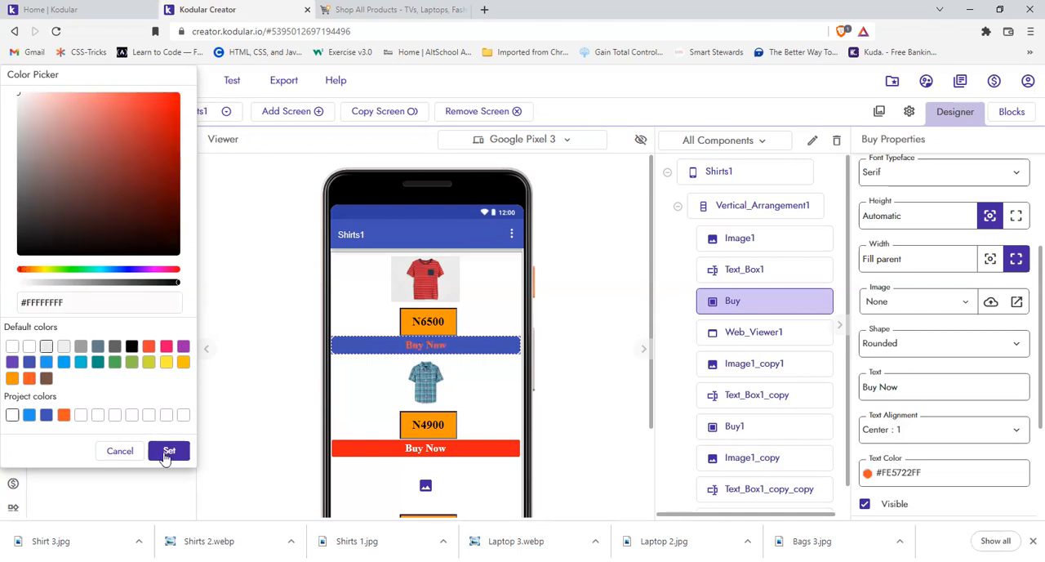
{"action": "left_click", "coordinate": [578, 407]}
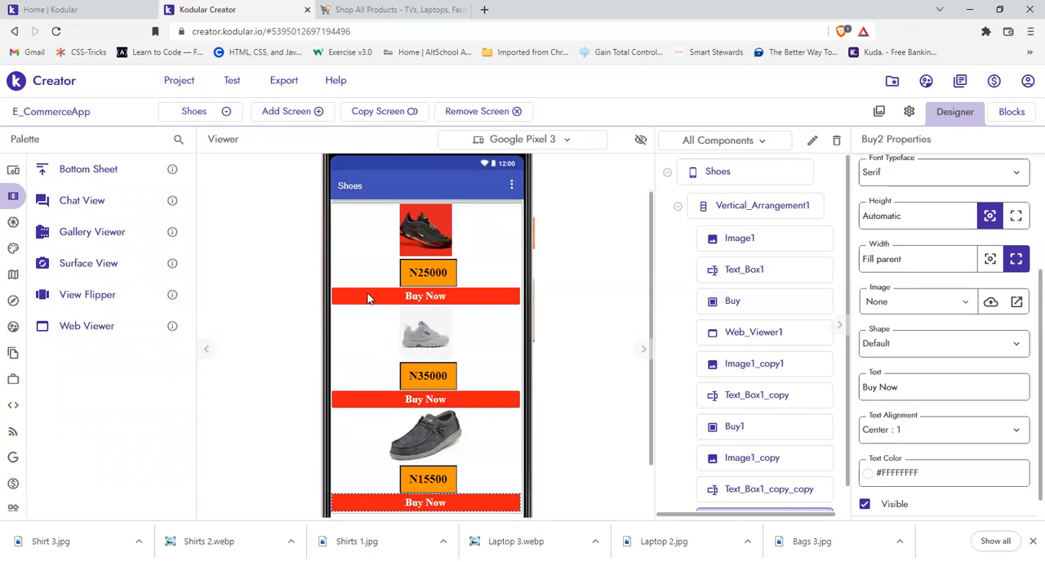
Step: Review the finished Shirts, Bags and Laptops product screens and return to Screen1
{"action": "left_click", "coordinate": [211, 116]}
{"action": "left_click", "coordinate": [214, 140]}
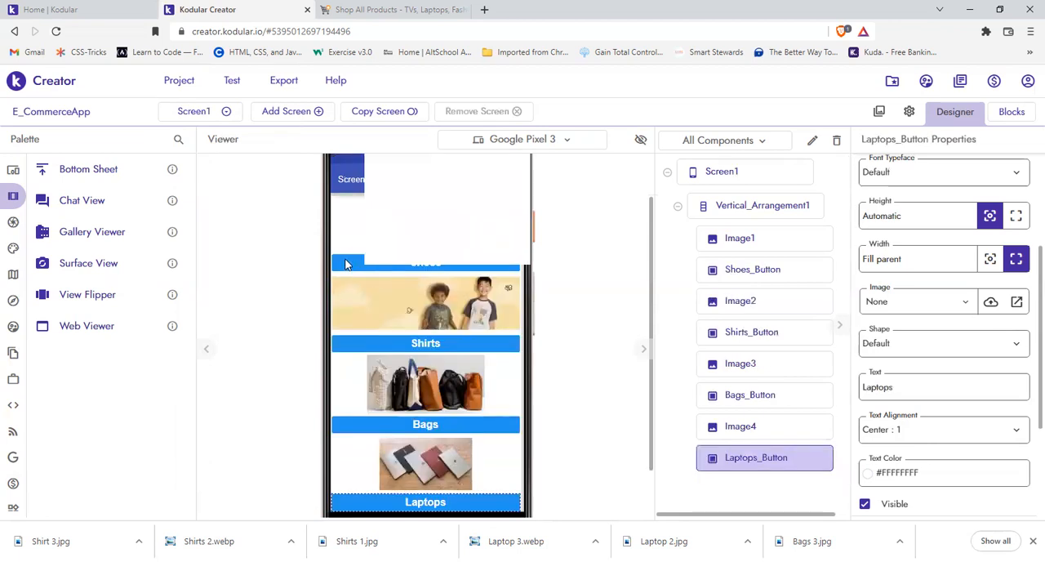
{"action": "left_click", "coordinate": [202, 112]}
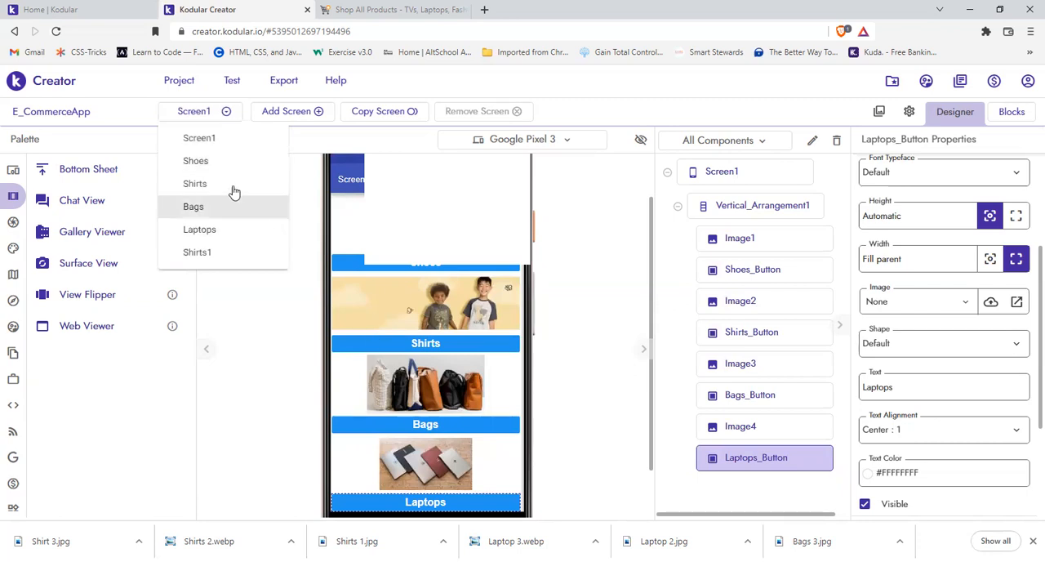
{"action": "left_click", "coordinate": [233, 188]}
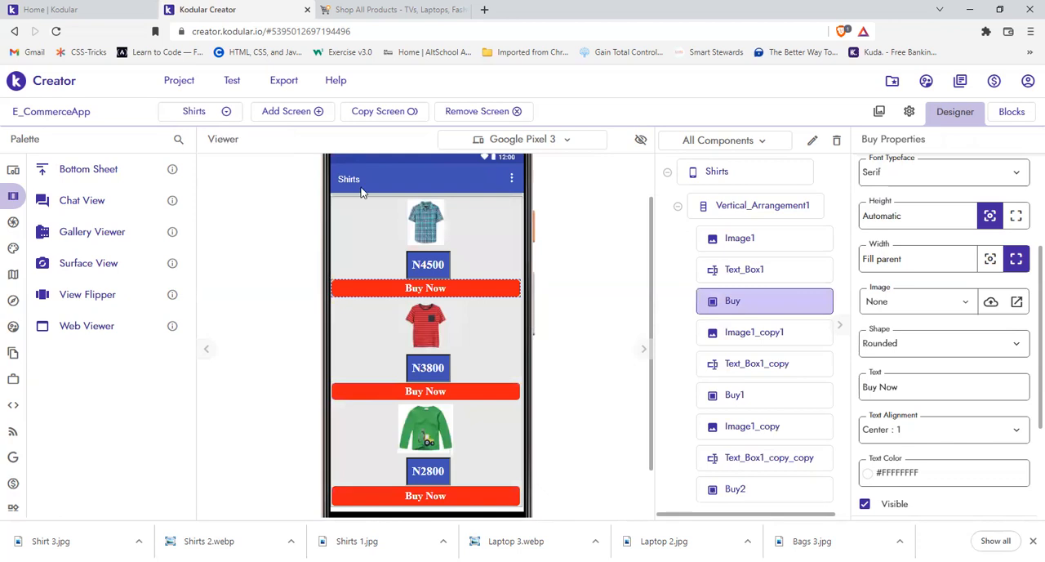
{"action": "left_click", "coordinate": [215, 114]}
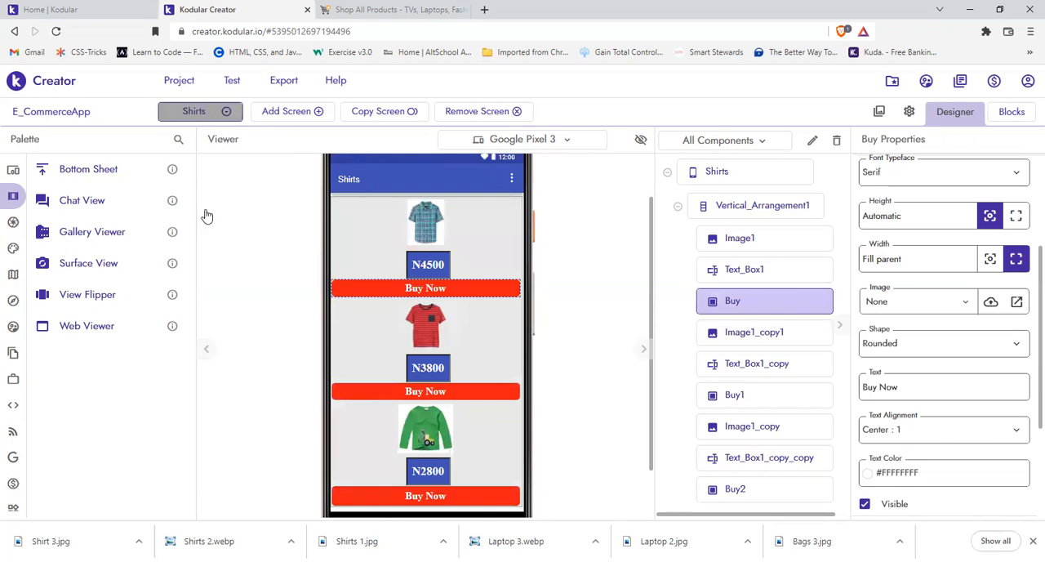
{"action": "left_click", "coordinate": [319, 296]}
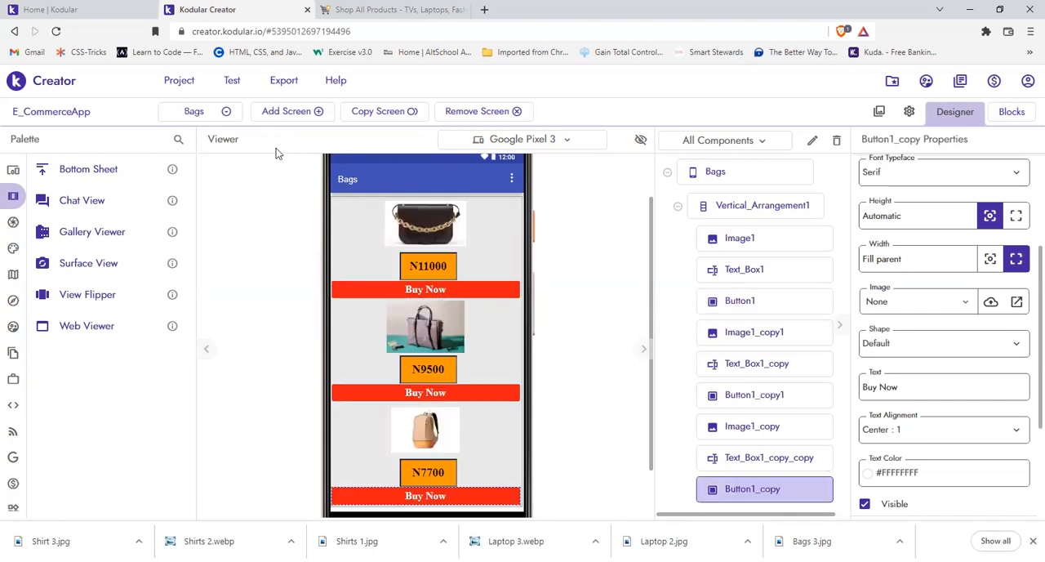
{"action": "left_click", "coordinate": [196, 115]}
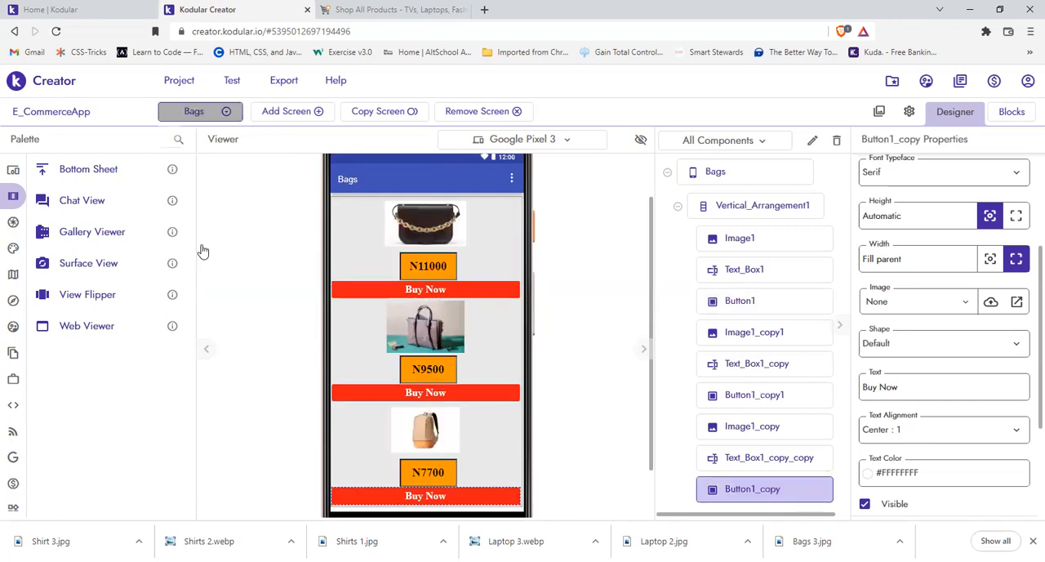
{"action": "left_click", "coordinate": [311, 301]}
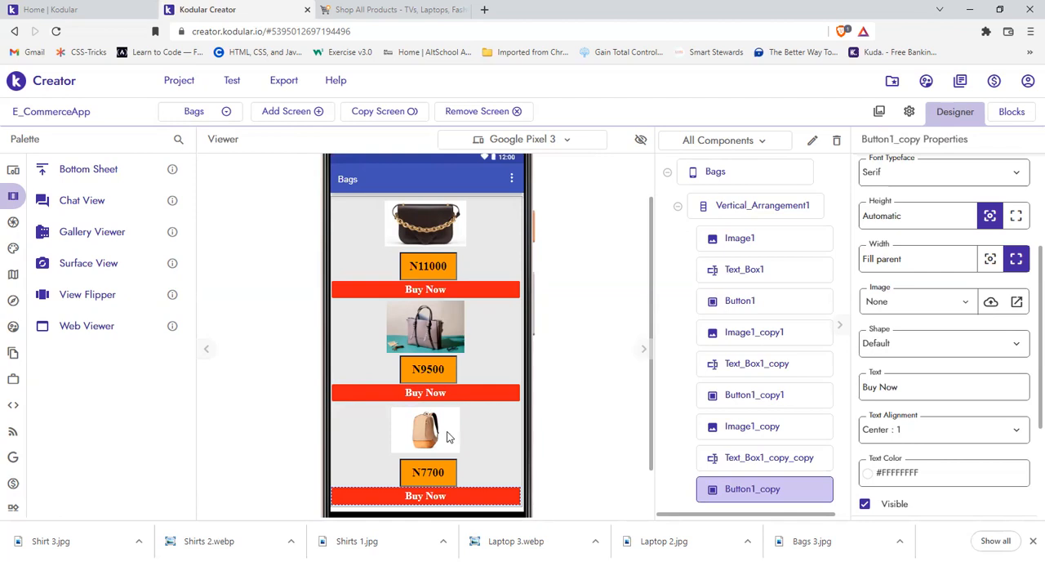
{"action": "left_click", "coordinate": [208, 115]}
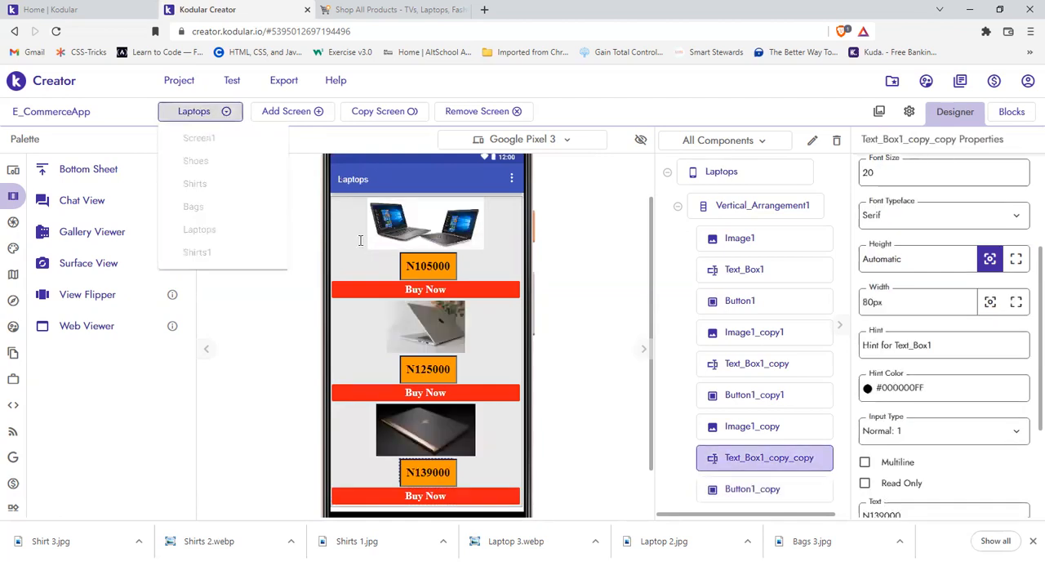
{"action": "left_click", "coordinate": [462, 316]}
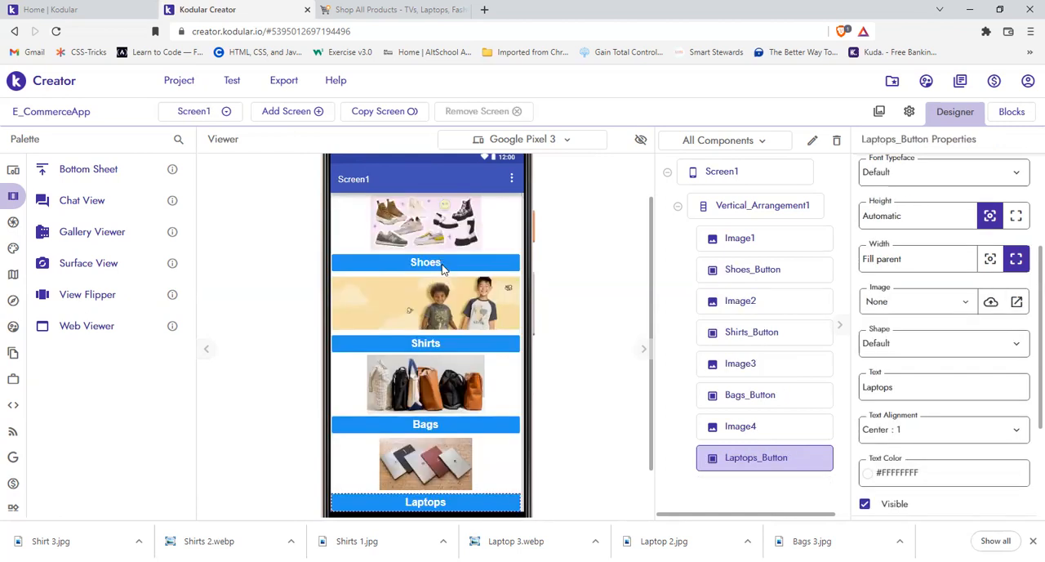
Step: Open the block editor for Screen1 and look through the event blocks available for Shoes_Button
{"action": "left_click", "coordinate": [744, 269]}
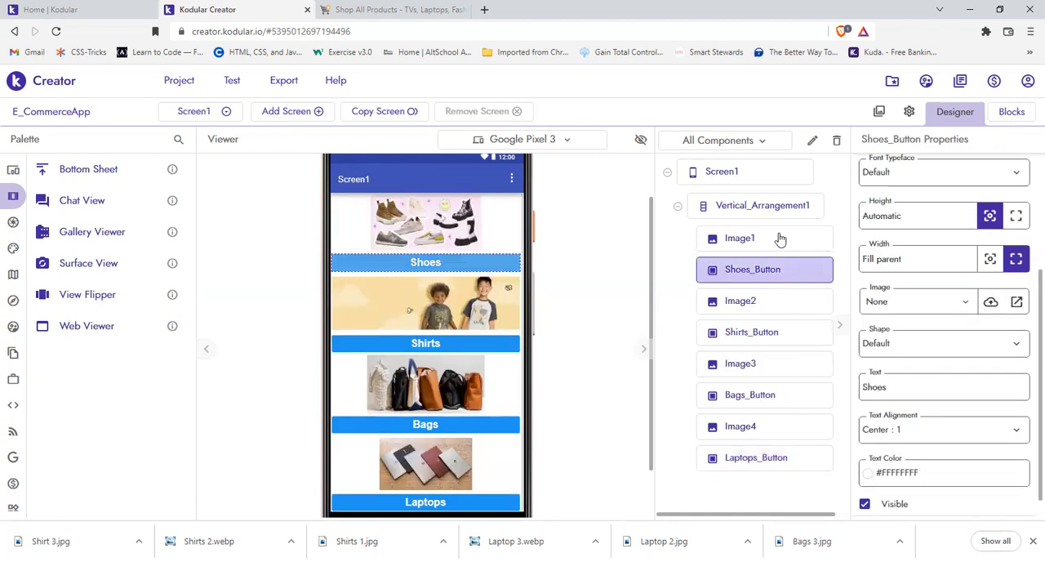
{"action": "left_click", "coordinate": [1012, 112]}
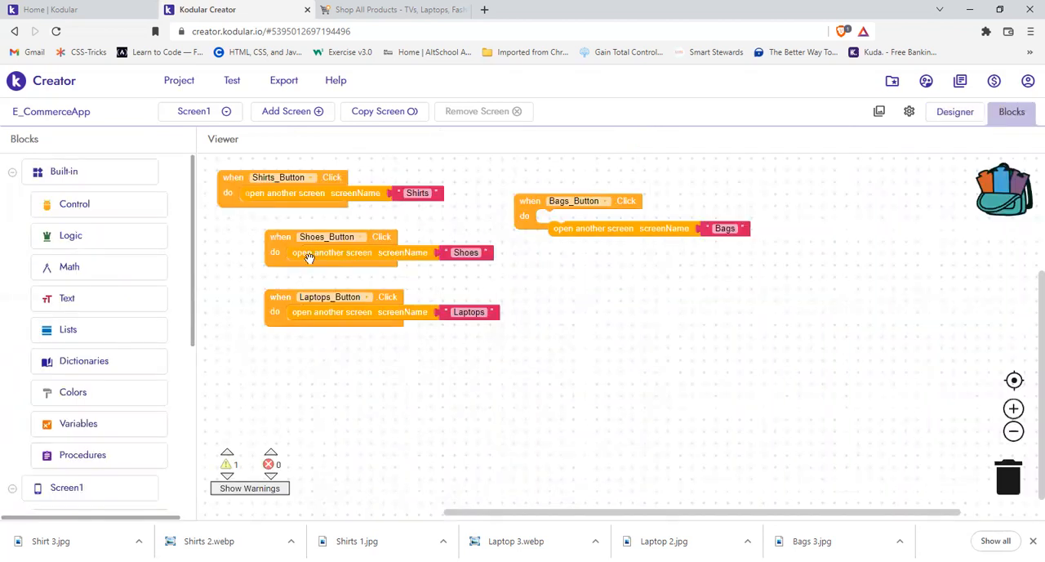
{"action": "left_click_drag", "start_coordinate": [192, 257], "coordinate": [192, 377]}
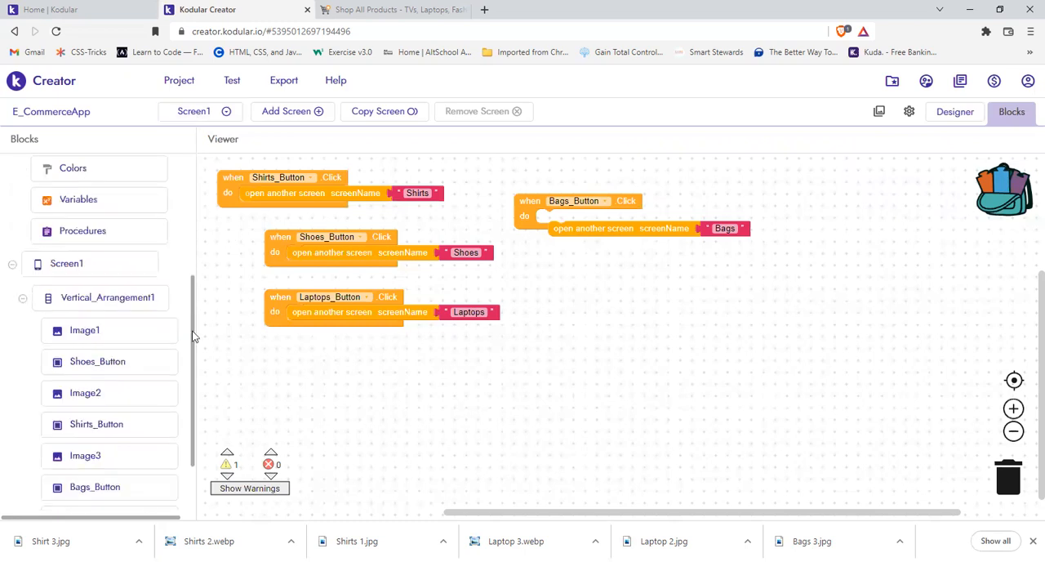
{"action": "left_click_drag", "start_coordinate": [193, 335], "coordinate": [194, 385]}
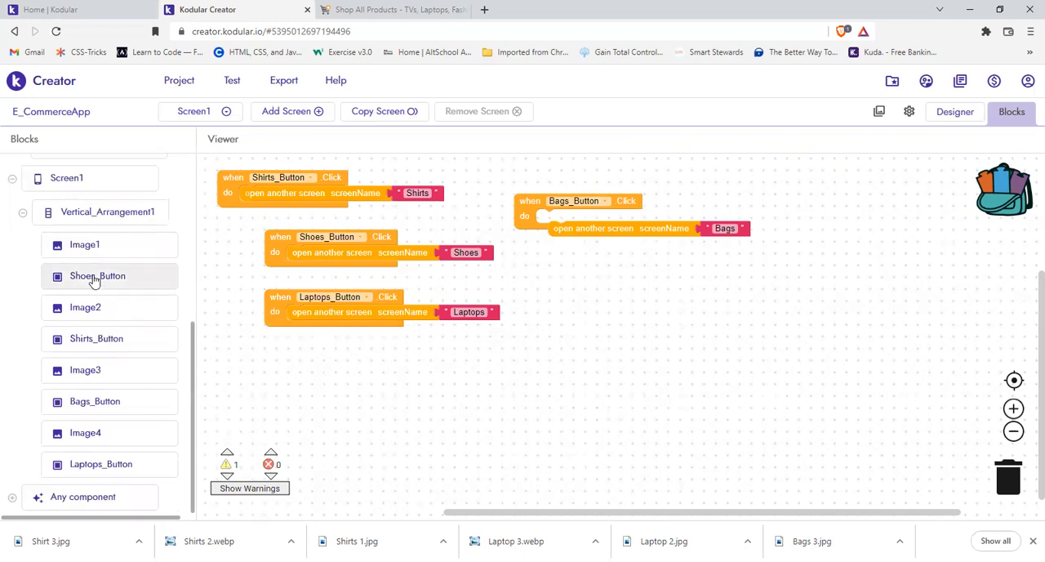
{"action": "left_click", "coordinate": [94, 280]}
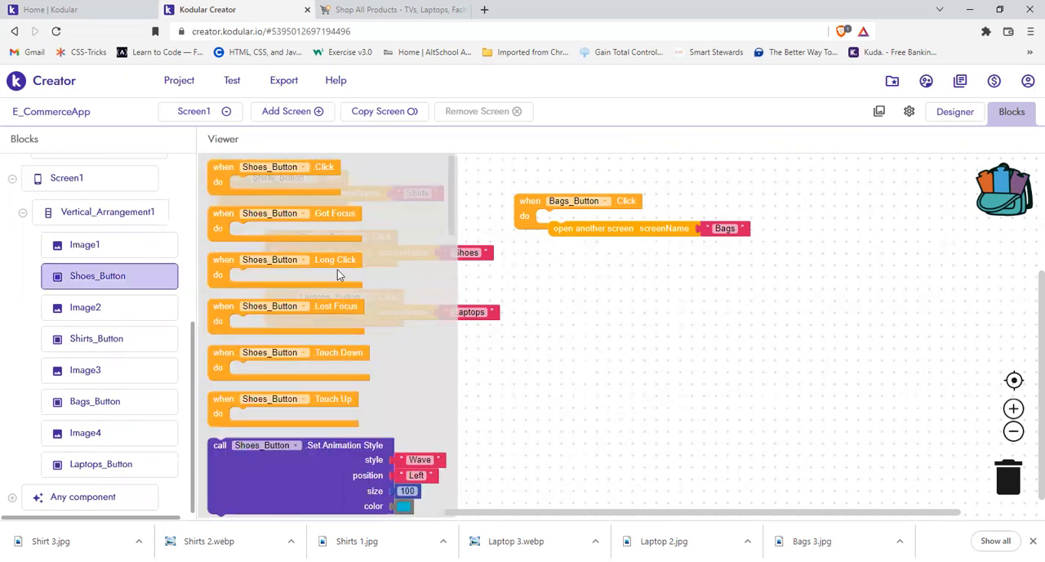
{"action": "left_click", "coordinate": [289, 238]}
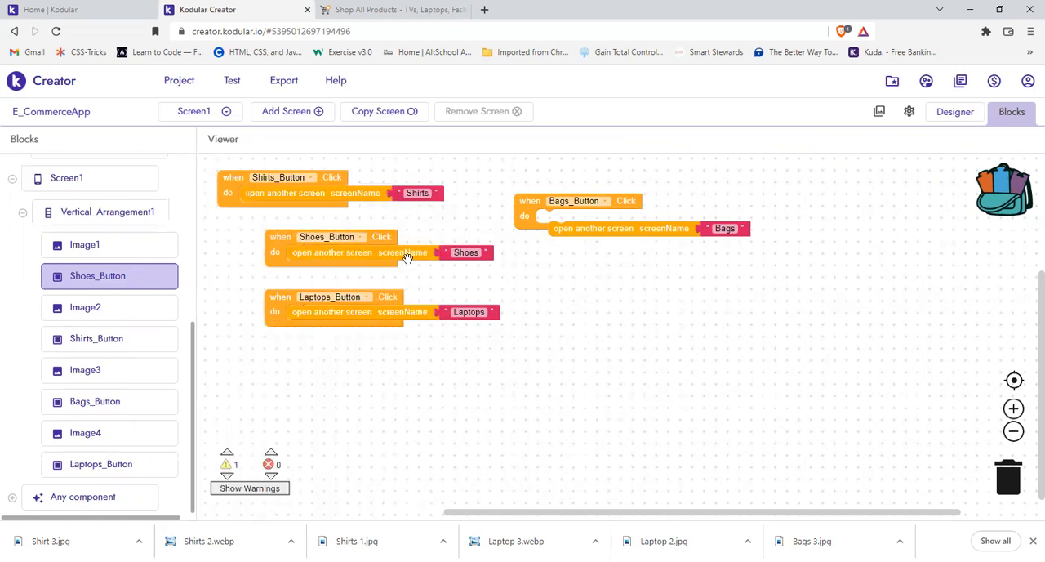
Step: Compare the screen name in the Shoes_Button click block with the app's list of screens
{"action": "left_click", "coordinate": [468, 253]}
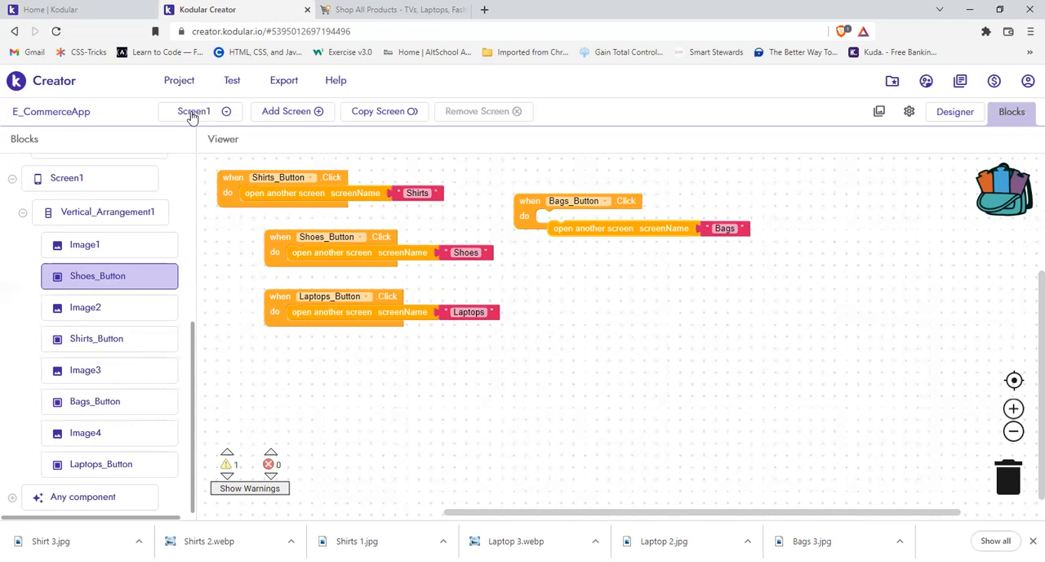
{"action": "left_click", "coordinate": [192, 116]}
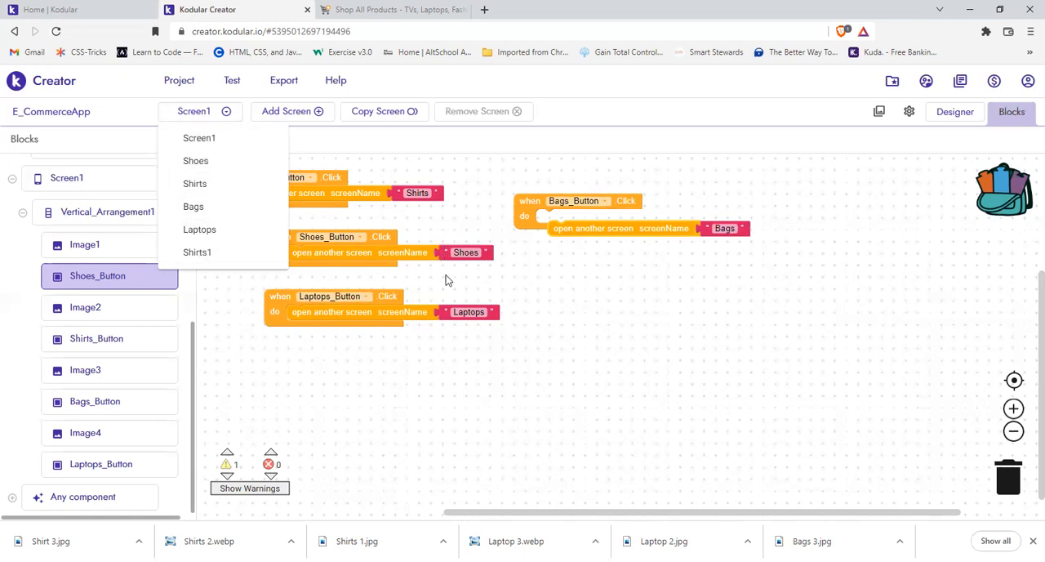
{"action": "left_click", "coordinate": [446, 280]}
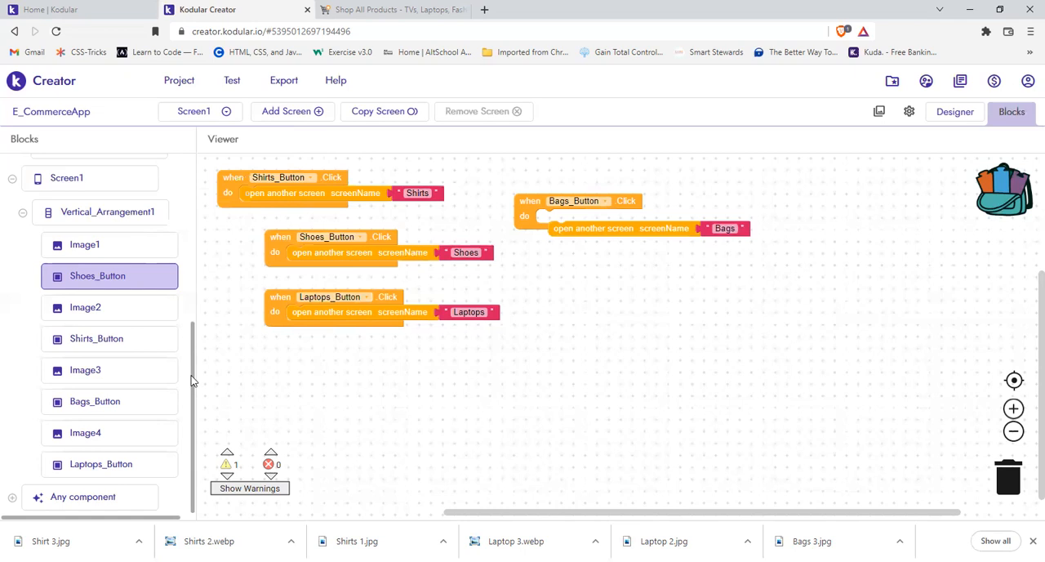
Step: Try adding an empty text block to the Screen1 workspace and delete it again
{"action": "scroll", "coordinate": [194, 159], "scroll_direction": "up", "scroll_amount": 3}
{"action": "scroll", "coordinate": [51, 205], "scroll_direction": "up", "scroll_amount": 3}
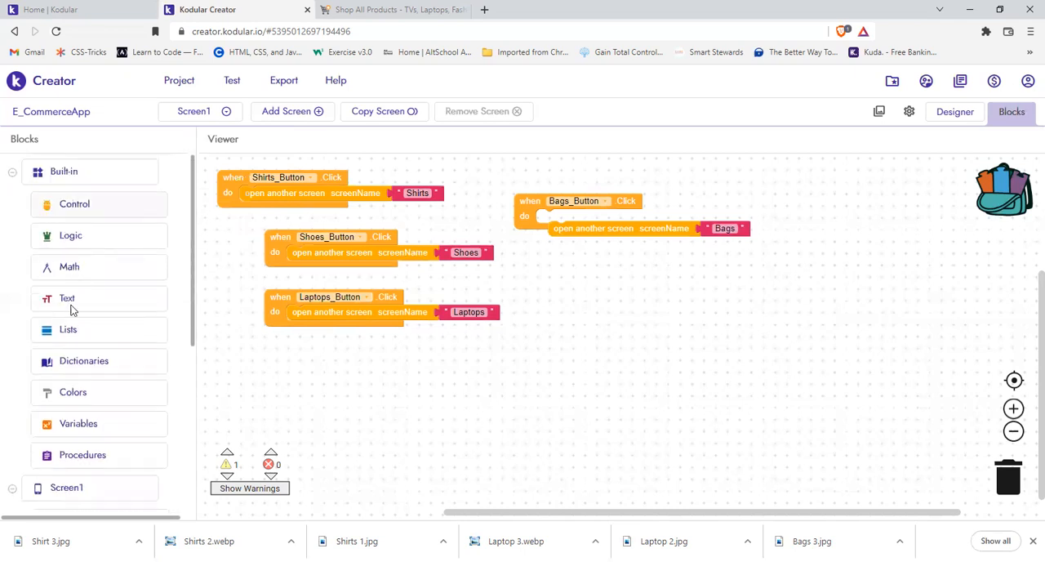
{"action": "left_click", "coordinate": [103, 294]}
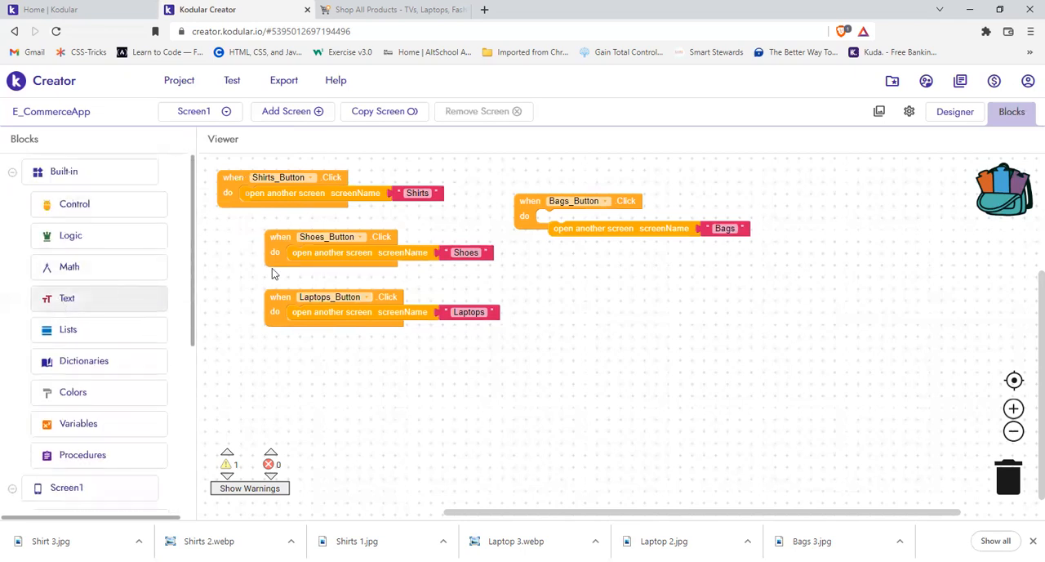
{"action": "left_click_drag", "start_coordinate": [210, 166], "coordinate": [427, 423]}
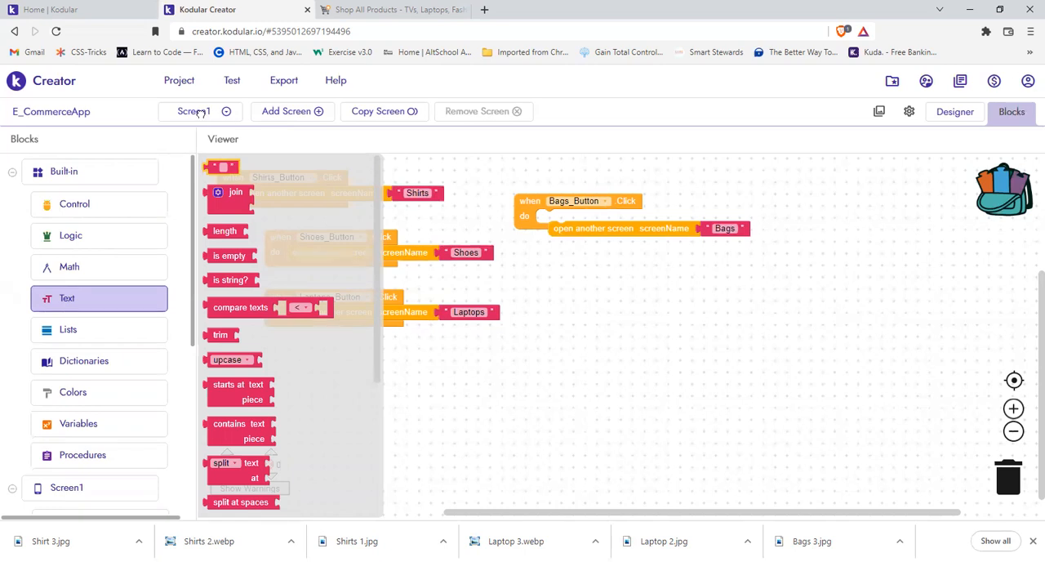
{"action": "left_click", "coordinate": [202, 115]}
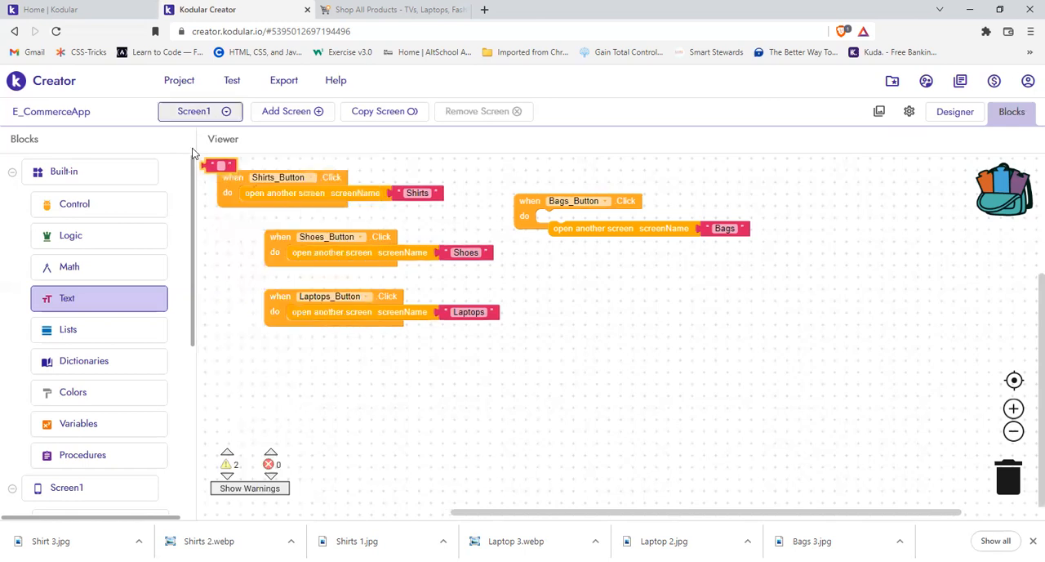
{"action": "left_click", "coordinate": [213, 165]}
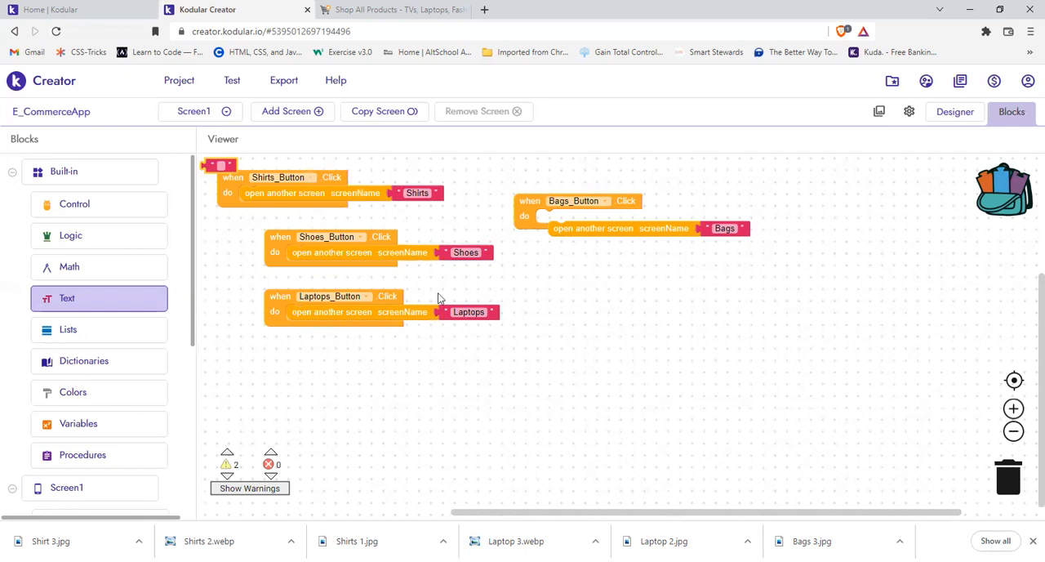
{"action": "left_click_drag", "start_coordinate": [575, 356], "coordinate": [531, 368]}
{"action": "right_click", "coordinate": [529, 369]}
{"action": "left_click", "coordinate": [558, 455]}
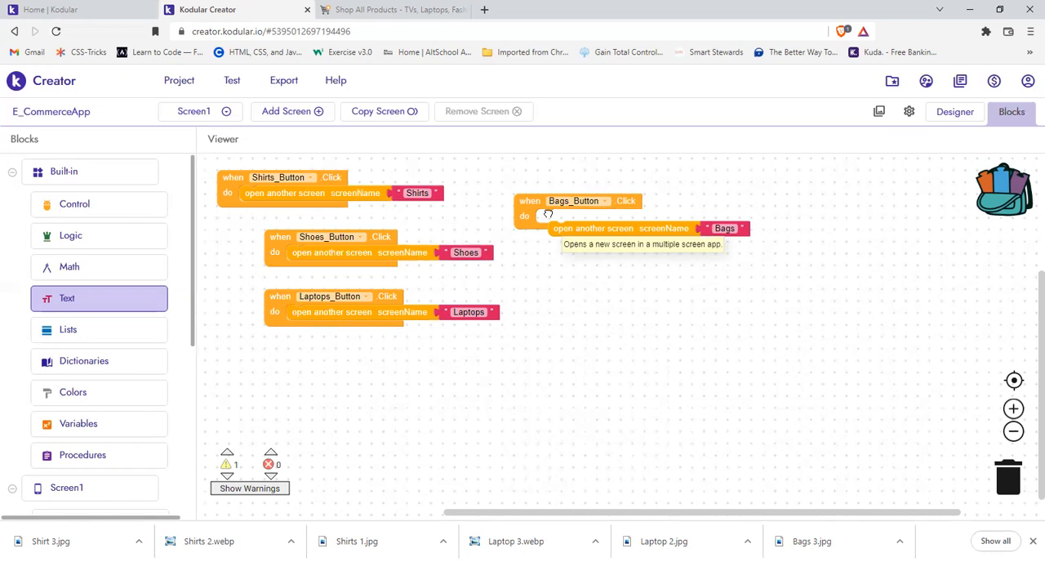
Step: Attach the block that opens the Bags screen inside the Bags_Button click event
{"action": "left_click_drag", "start_coordinate": [548, 215], "coordinate": [550, 217]}
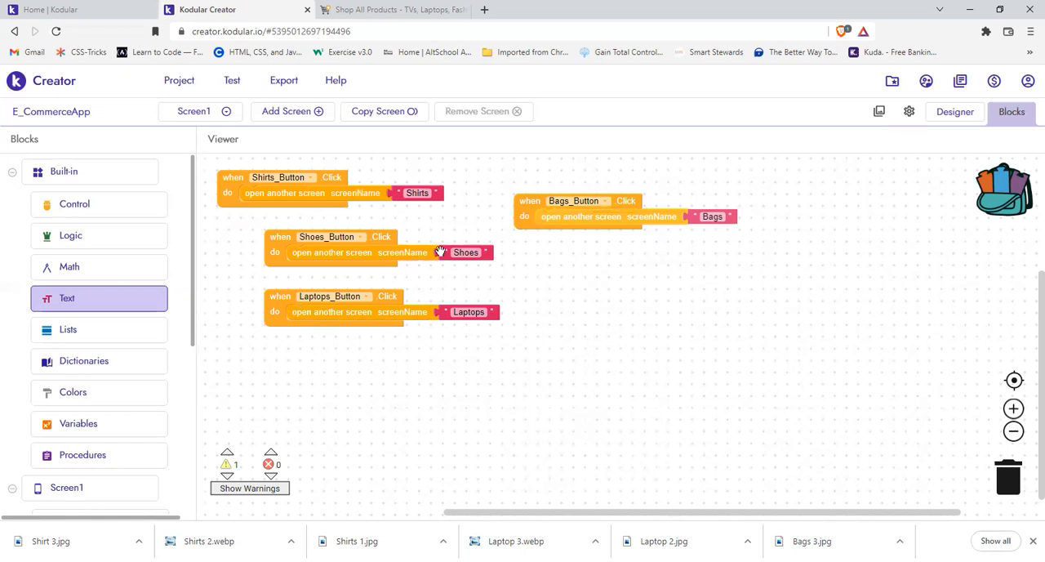
{"action": "left_click", "coordinate": [411, 194]}
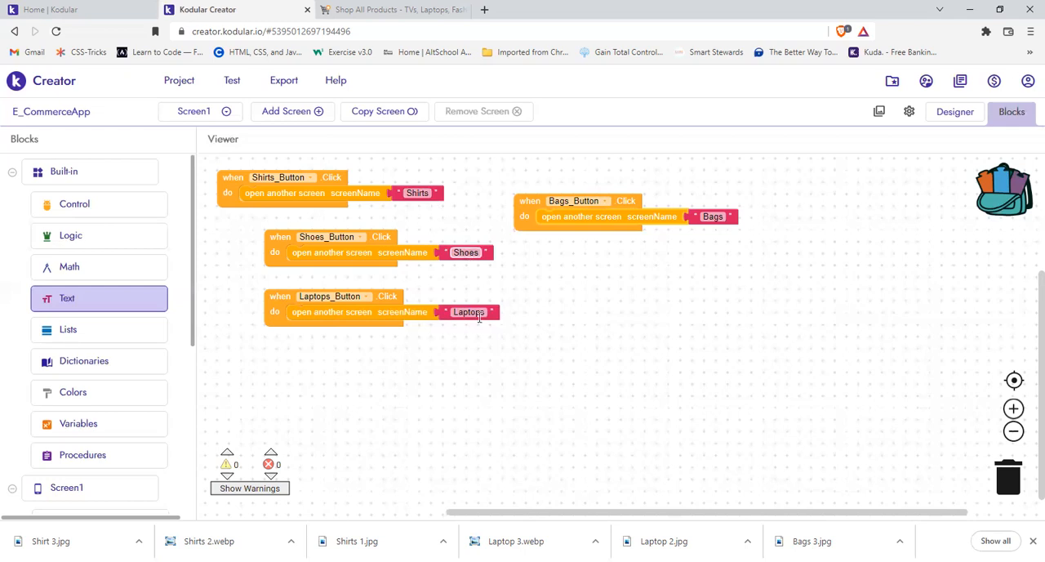
Step: Compare the screen names in Screen1's button click blocks with the app's list of screens
{"action": "left_click", "coordinate": [708, 218]}
{"action": "left_click", "coordinate": [203, 117]}
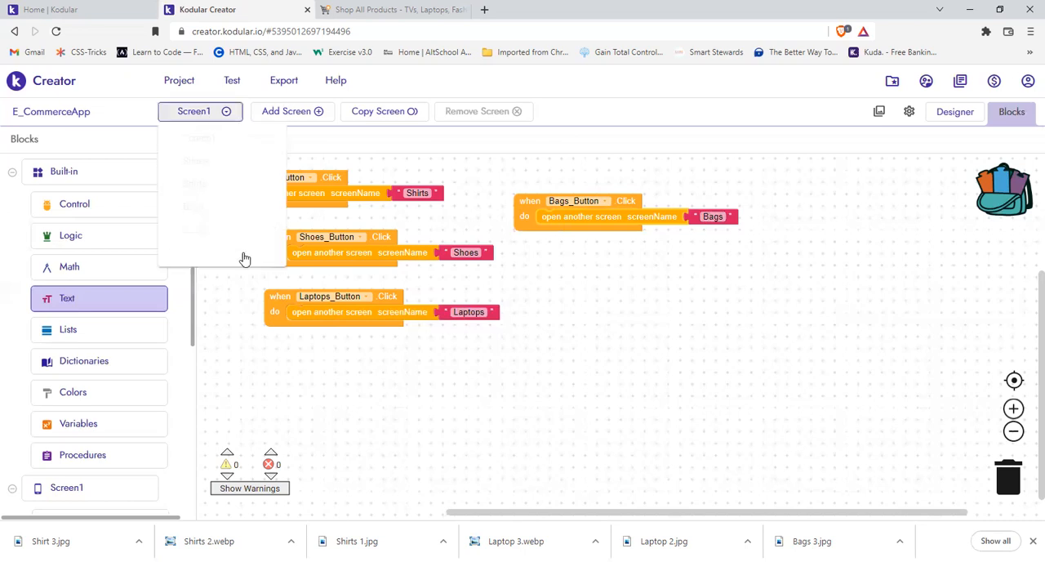
{"action": "left_click", "coordinate": [598, 310]}
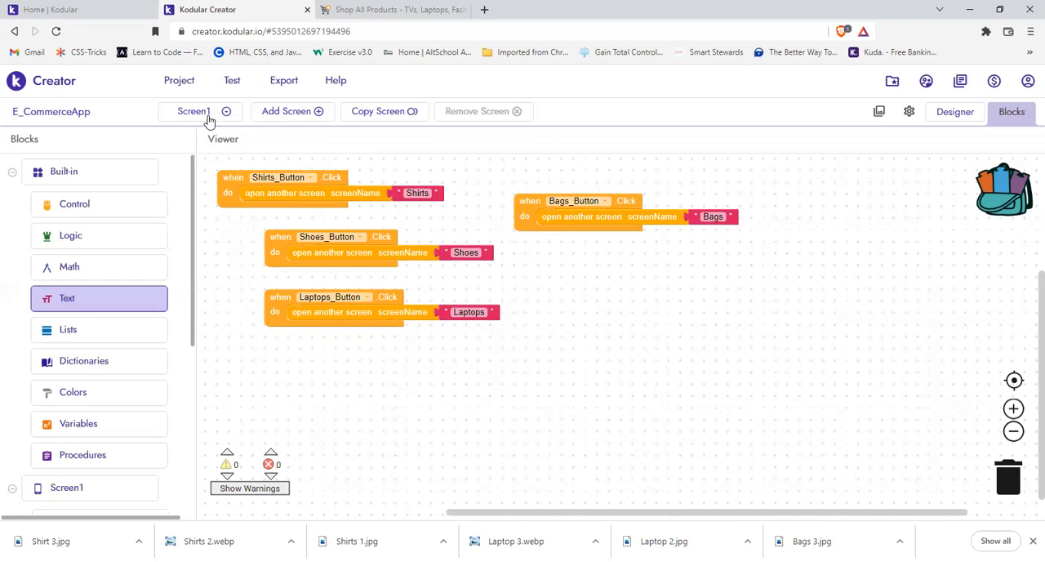
{"action": "left_click", "coordinate": [225, 121]}
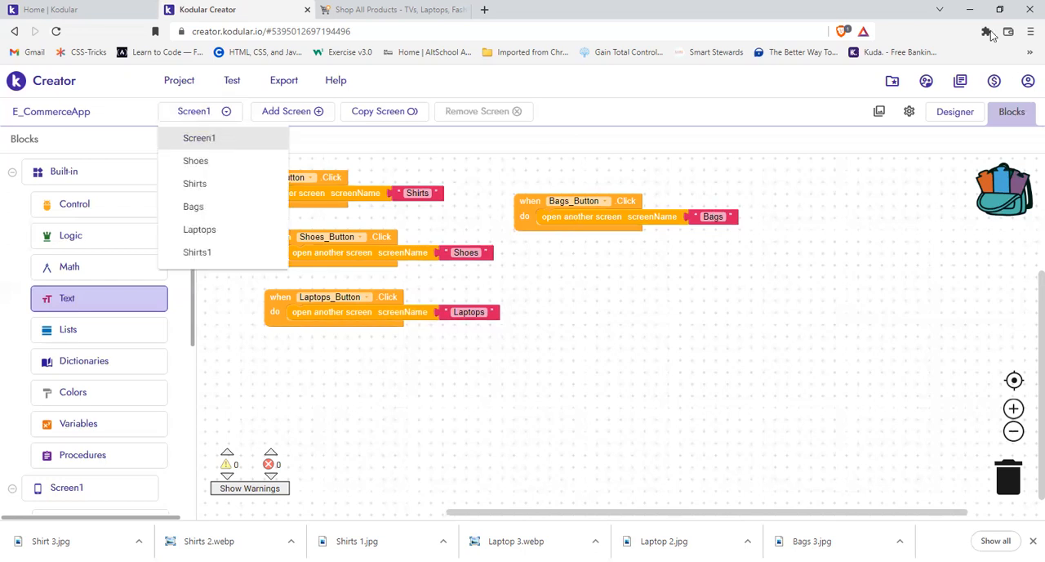
Step: Open the Shoes screen in the designer and look at its third Buy Now button and the Jumia shoes catalogue page
{"action": "left_click", "coordinate": [950, 116]}
{"action": "left_click", "coordinate": [951, 119]}
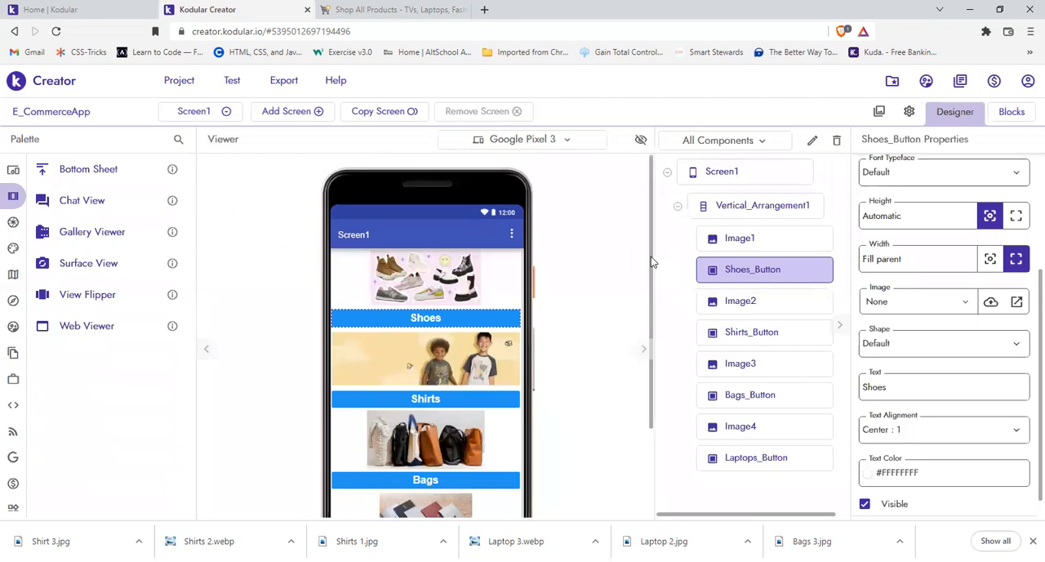
{"action": "scroll", "coordinate": [651, 272], "scroll_direction": "down", "scroll_amount": 1}
{"action": "left_click", "coordinate": [209, 113]}
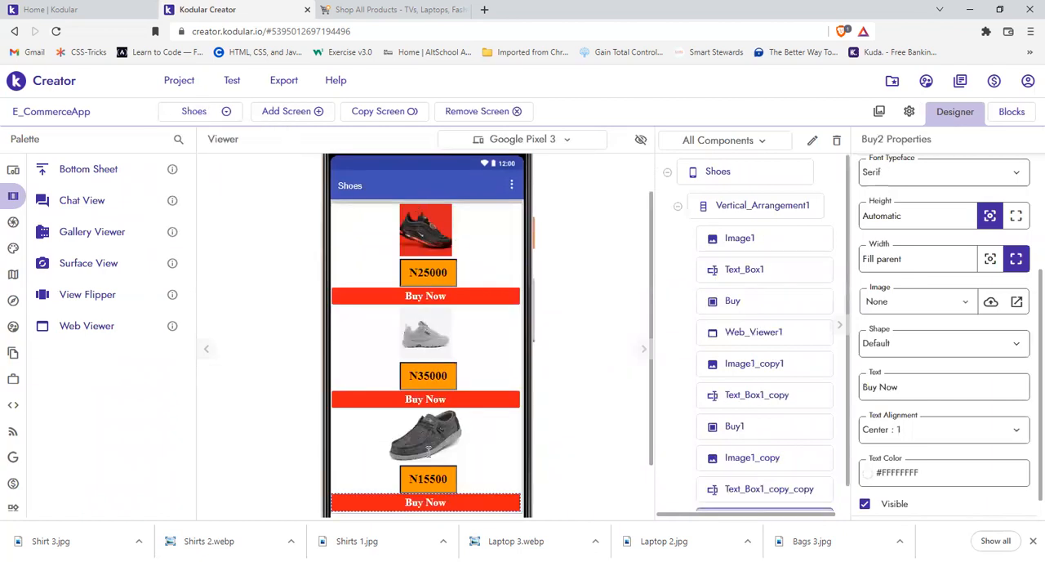
{"action": "left_click", "coordinate": [414, 510]}
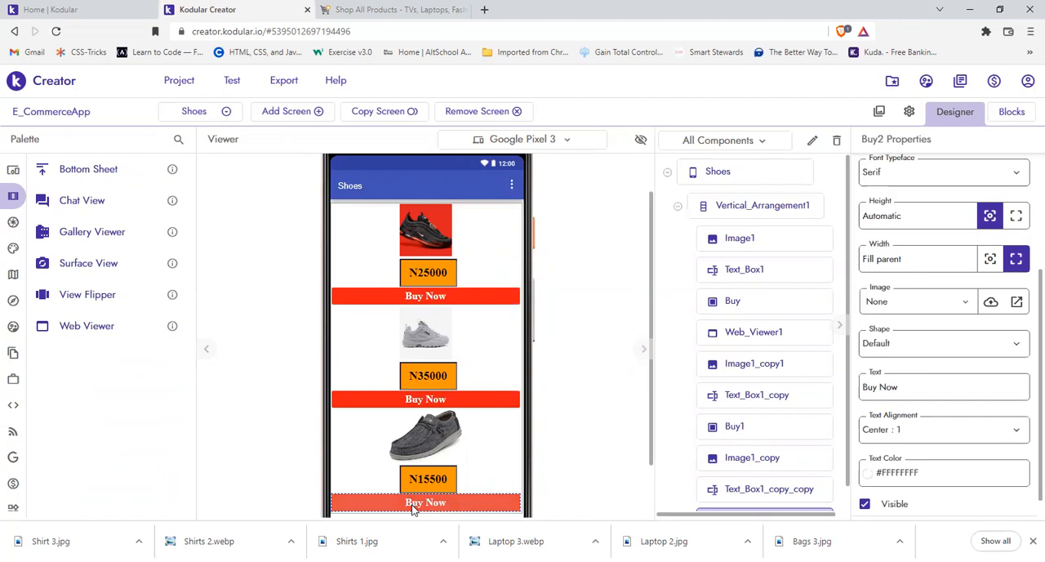
{"action": "left_click", "coordinate": [353, 6]}
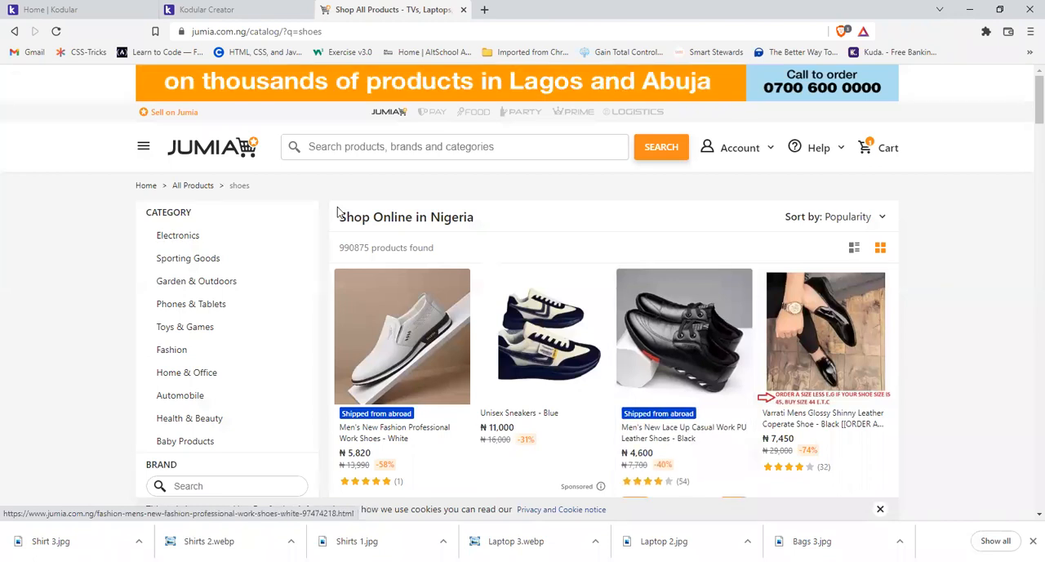
{"action": "left_click", "coordinate": [233, 8]}
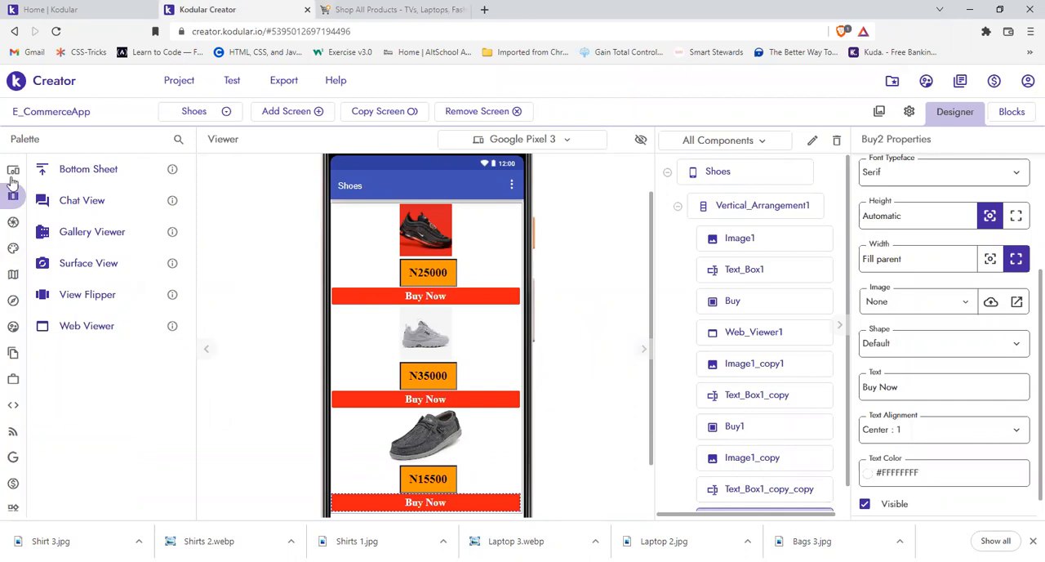
Step: Add a Web Viewer from the layout views above the first Buy Now button and make it not visible
{"action": "mouse_move", "coordinate": [8, 168]}
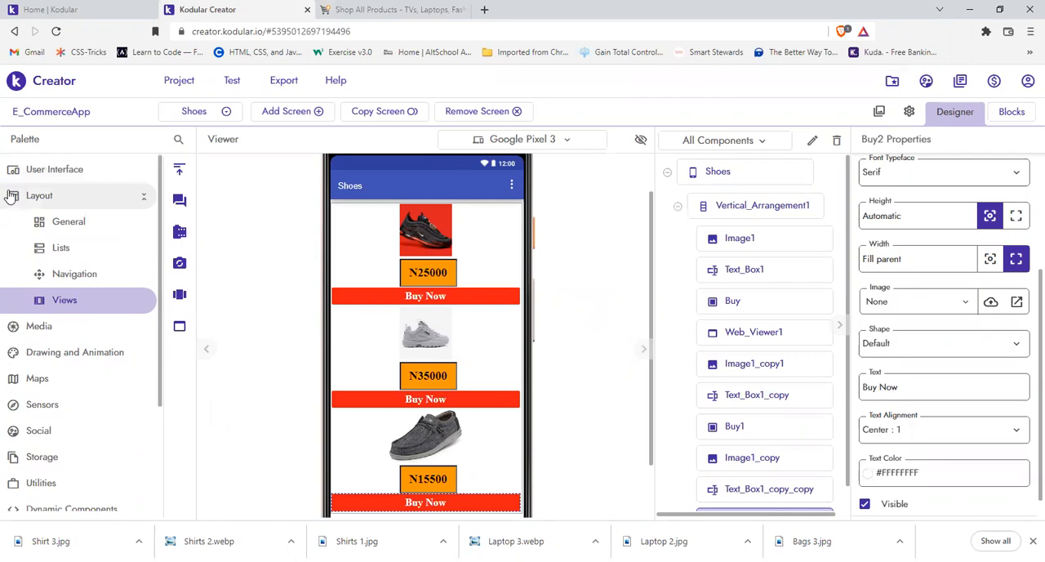
{"action": "left_click", "coordinate": [9, 196]}
{"action": "left_click", "coordinate": [15, 196]}
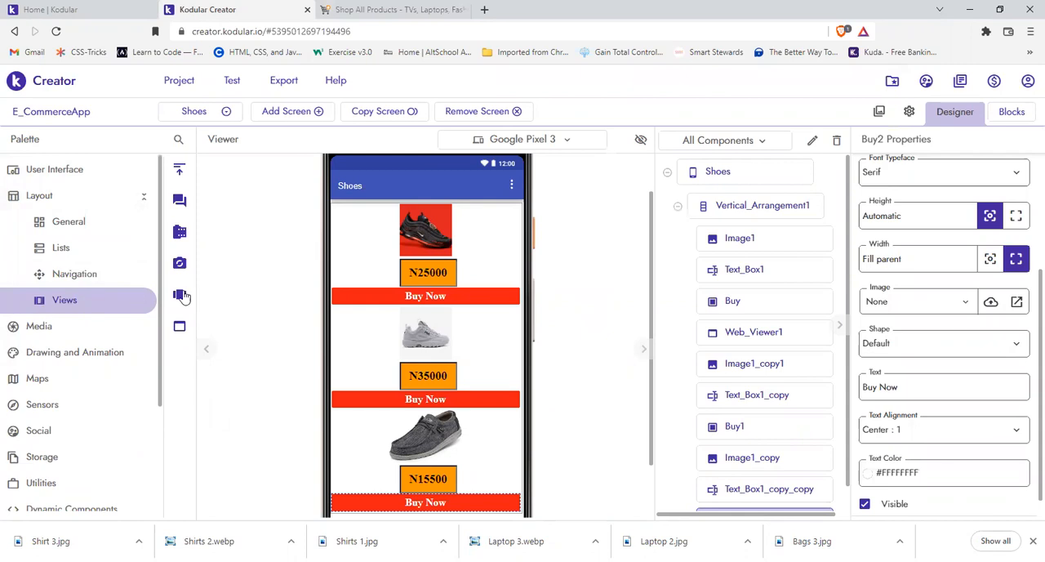
{"action": "mouse_move", "coordinate": [166, 311]}
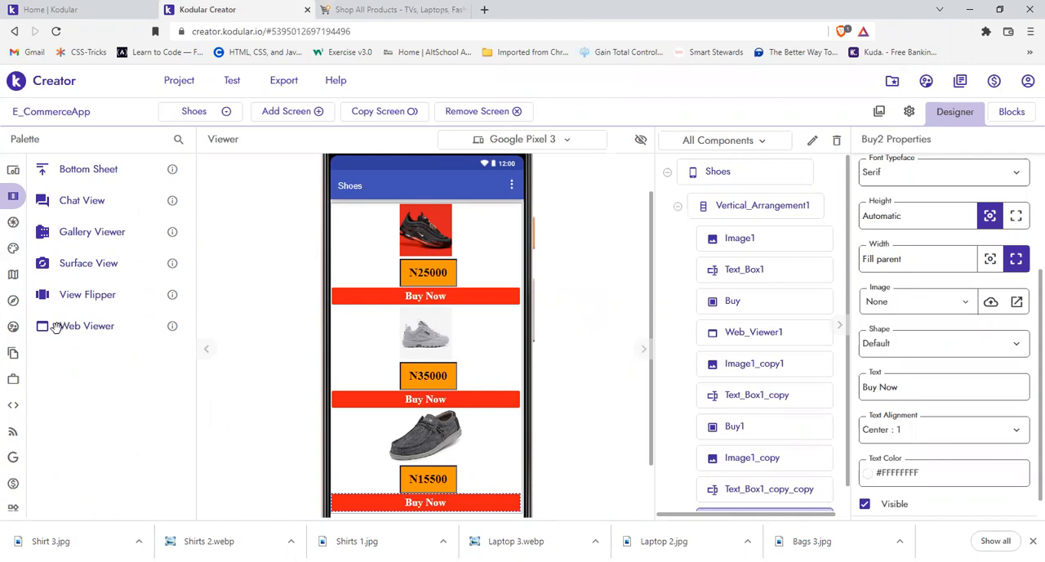
{"action": "left_click_drag", "start_coordinate": [55, 327], "coordinate": [389, 276]}
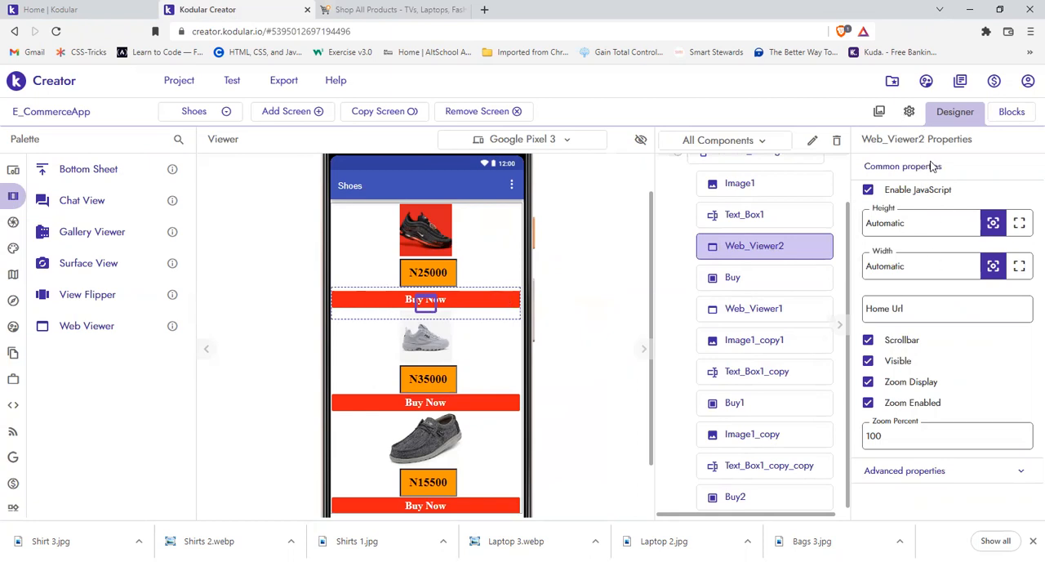
{"action": "left_click", "coordinate": [869, 361]}
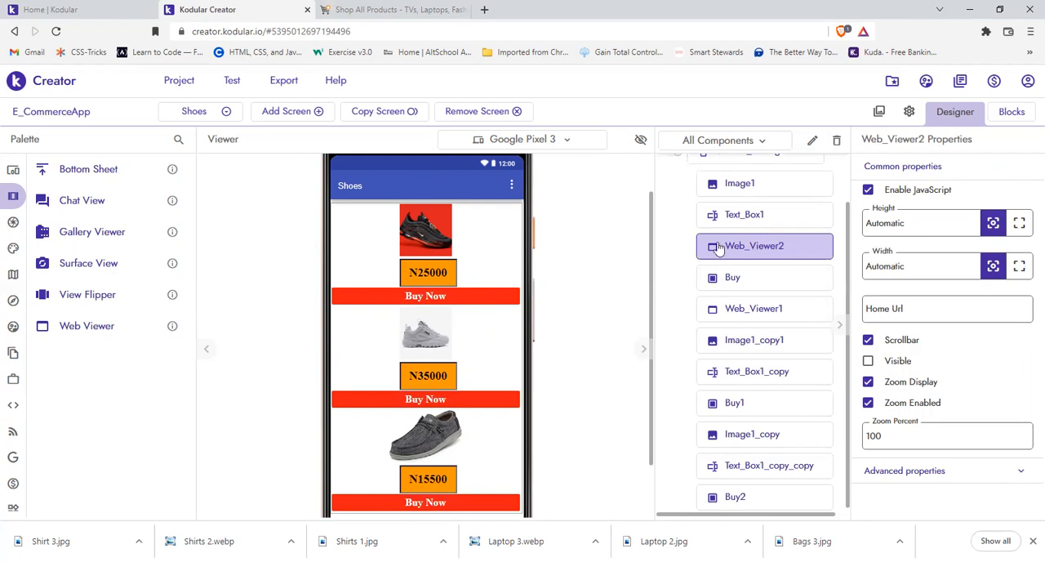
Step: Review the Jumia shoes catalogue page, the Shoes screen layout, and the click blocks and components in its block editor
{"action": "left_click", "coordinate": [342, 8]}
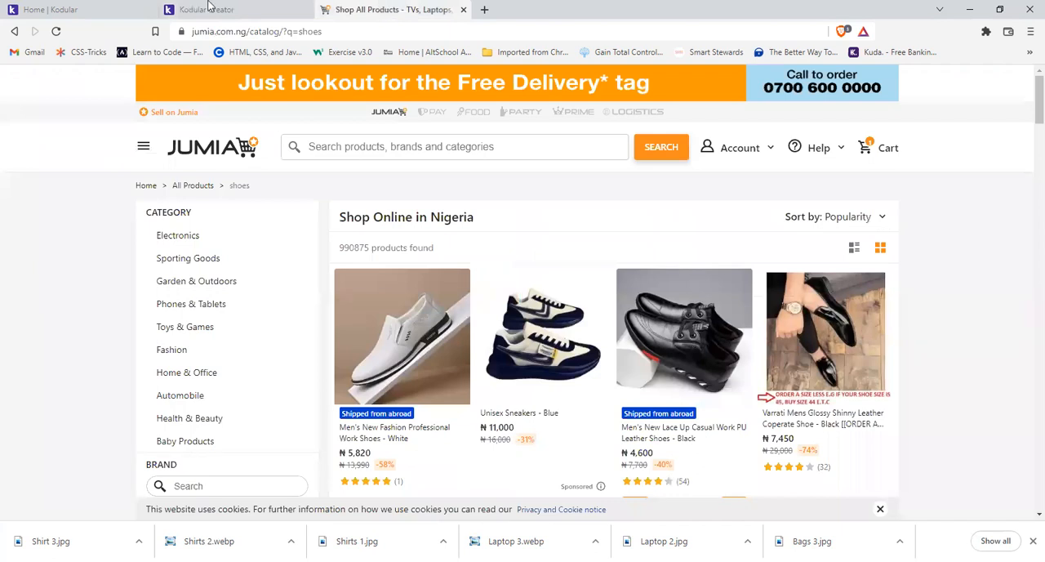
{"action": "left_click", "coordinate": [207, 7]}
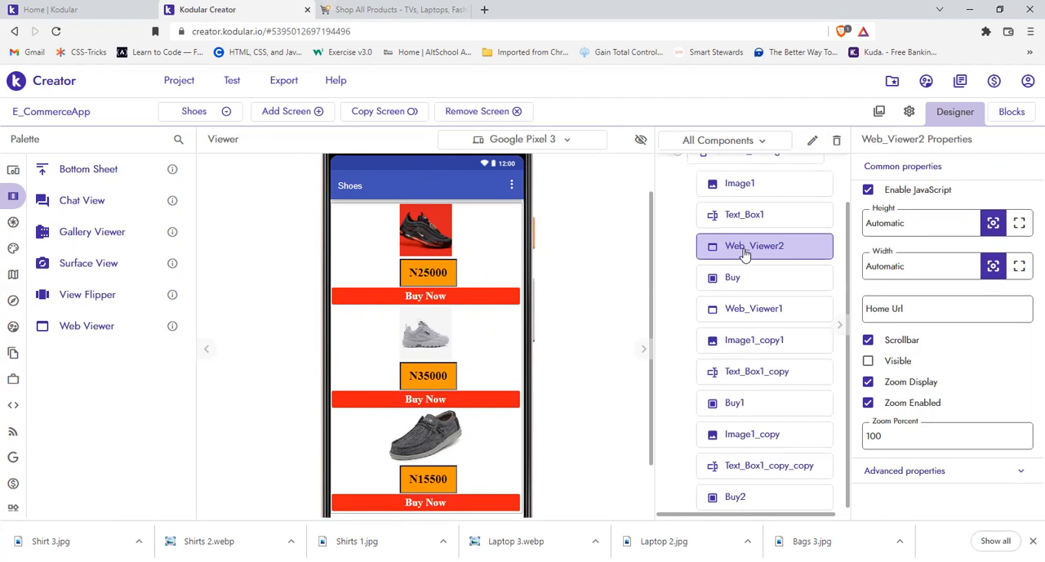
{"action": "left_click", "coordinate": [1006, 120]}
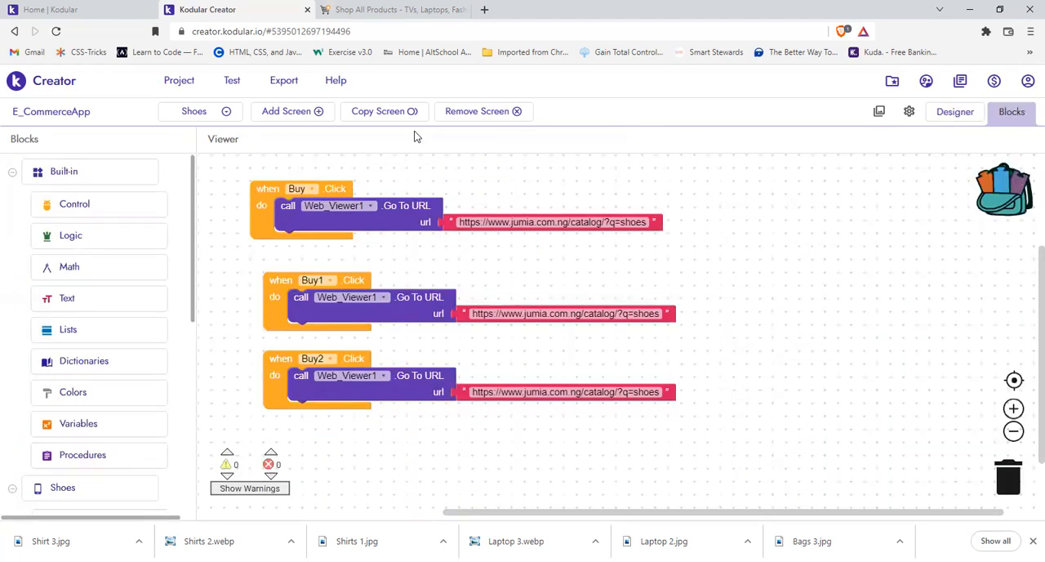
{"action": "left_click", "coordinate": [954, 112]}
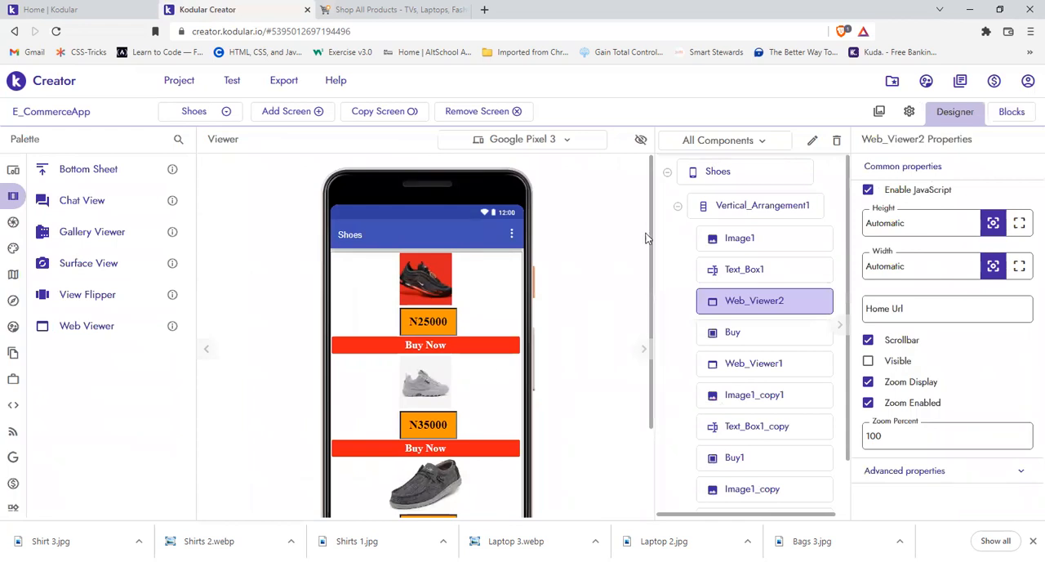
{"action": "left_click_drag", "start_coordinate": [648, 243], "coordinate": [653, 274]}
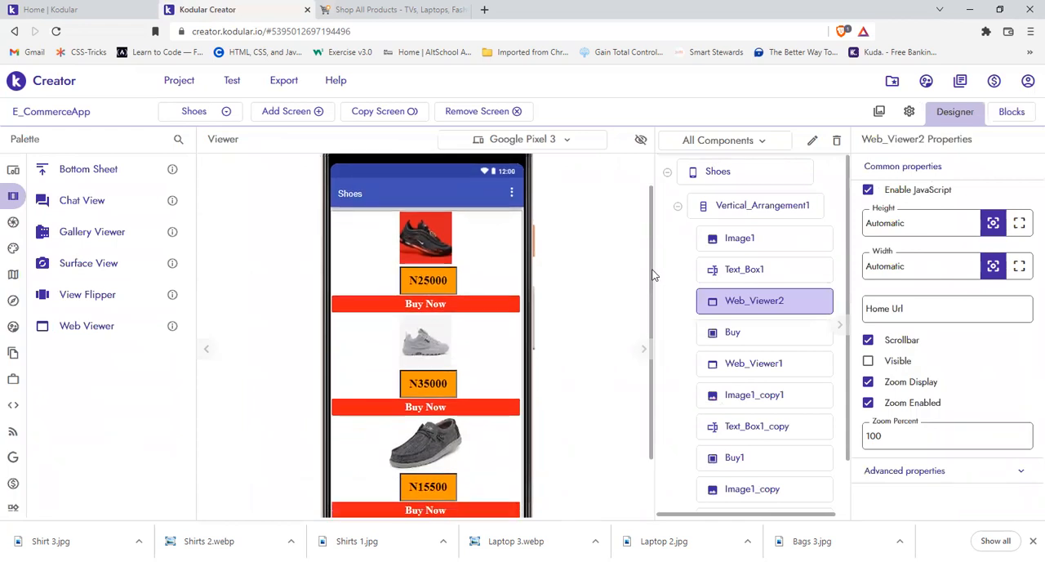
{"action": "left_click", "coordinate": [1010, 112]}
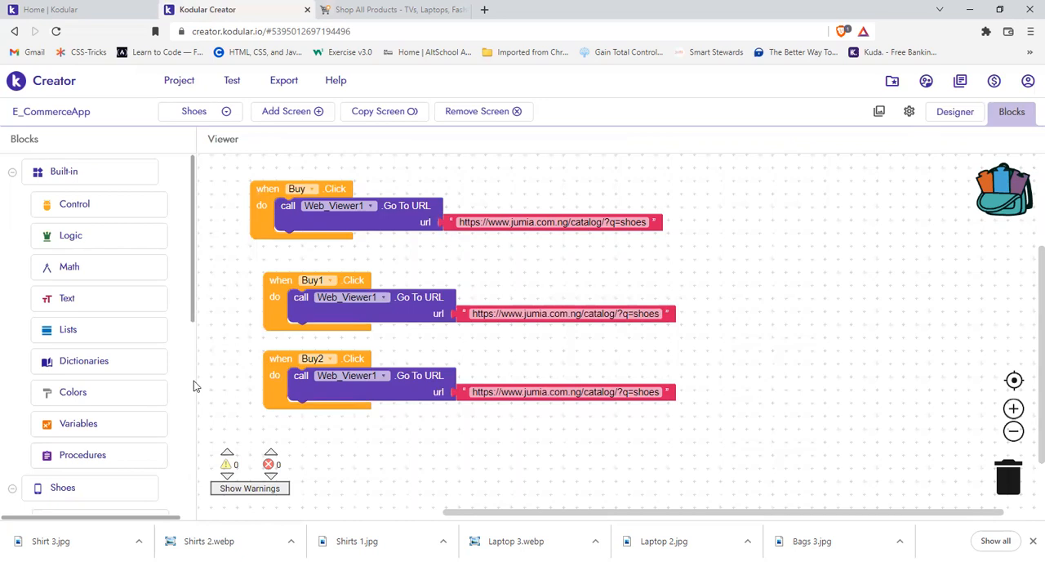
{"action": "left_click", "coordinate": [195, 474]}
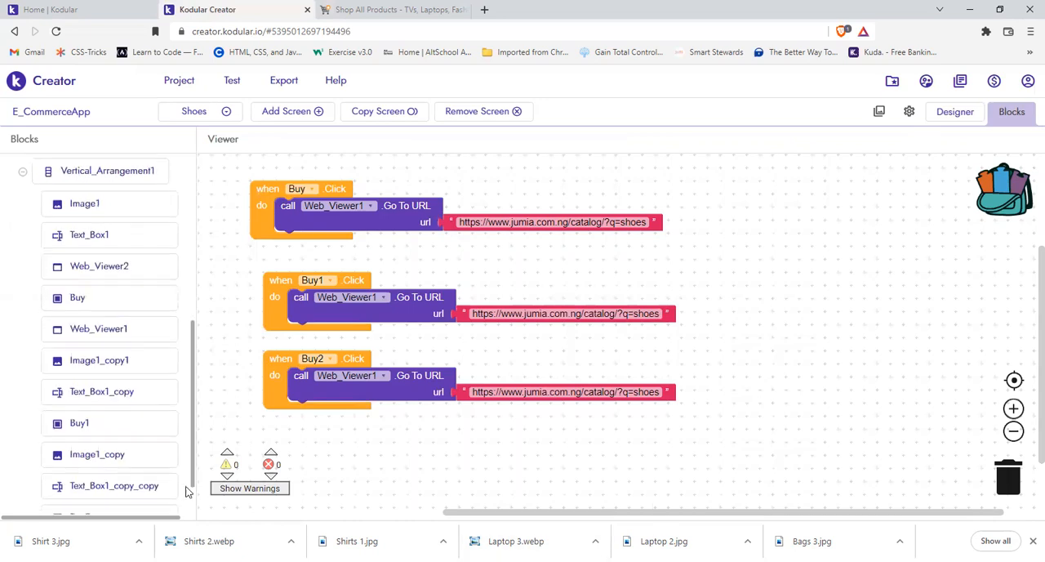
{"action": "scroll", "coordinate": [106, 308], "scroll_direction": "down", "scroll_amount": 1}
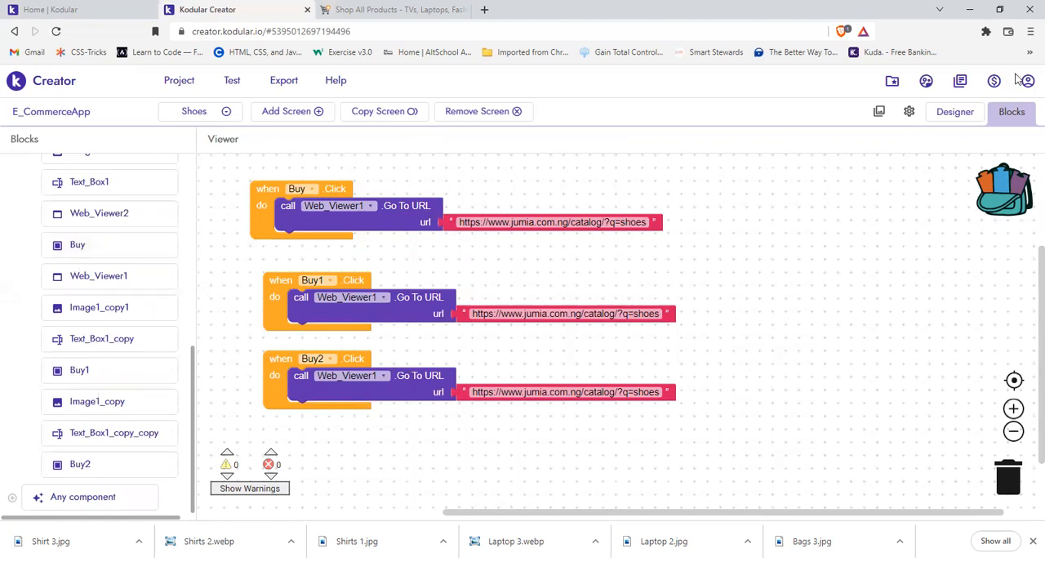
Step: Check the component names of the three Buy Now buttons in the Shoes screen layout by selecting each in the component tree
{"action": "left_click", "coordinate": [951, 118]}
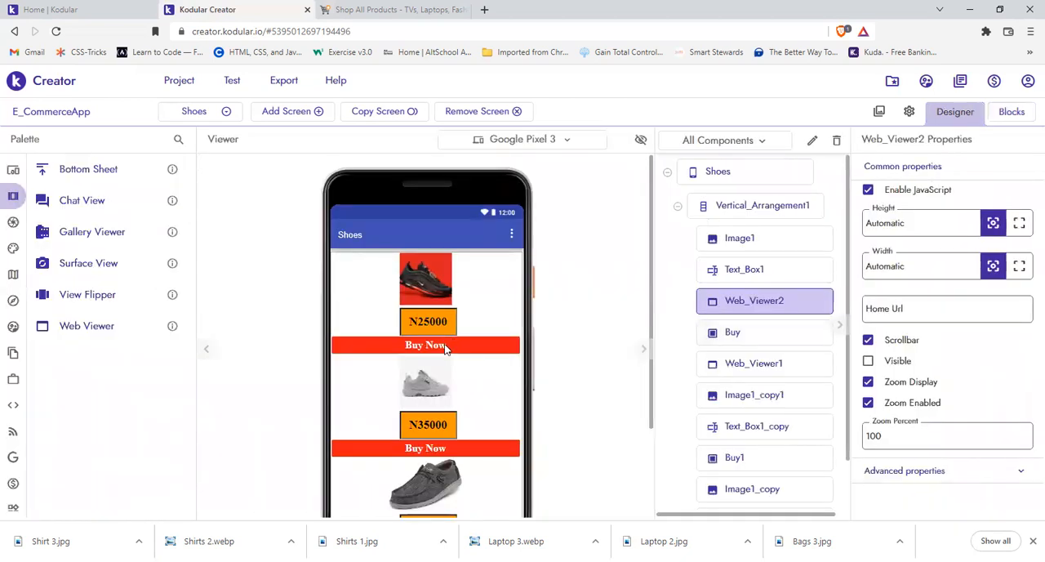
{"action": "left_click", "coordinate": [735, 336]}
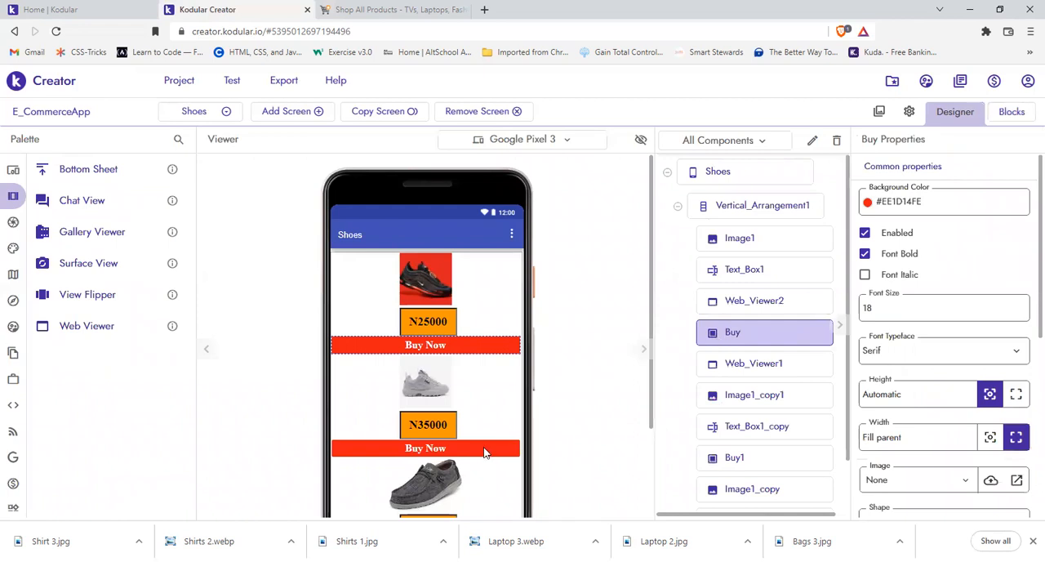
{"action": "left_click", "coordinate": [737, 459]}
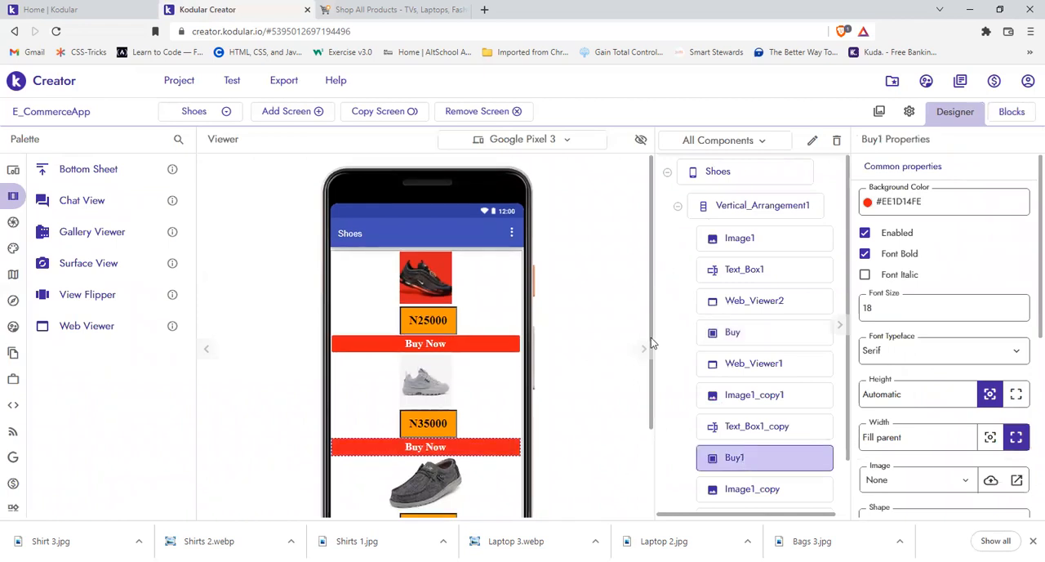
{"action": "scroll", "coordinate": [506, 436], "scroll_direction": "down", "scroll_amount": 1}
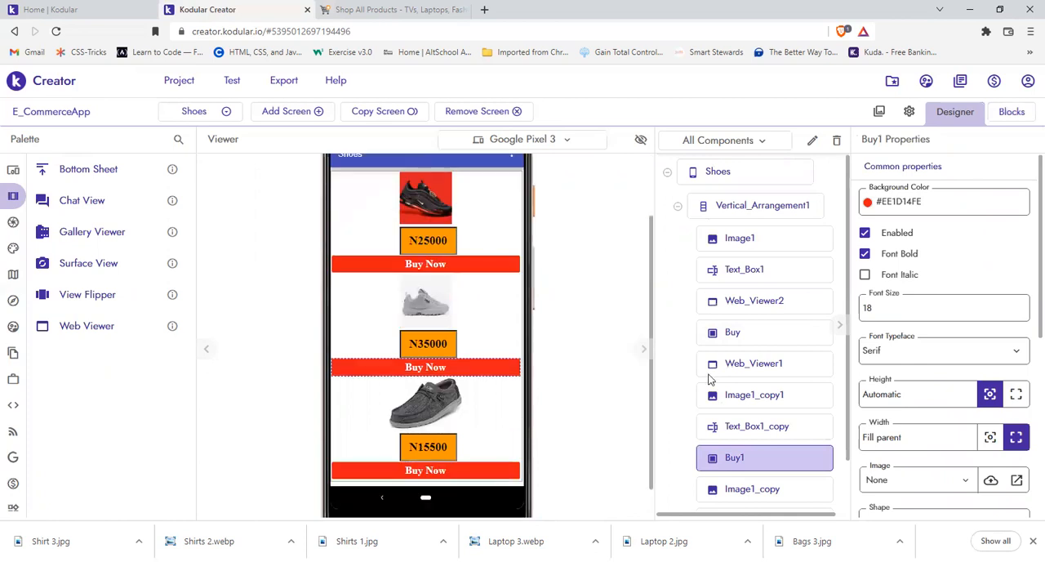
{"action": "left_click", "coordinate": [729, 508]}
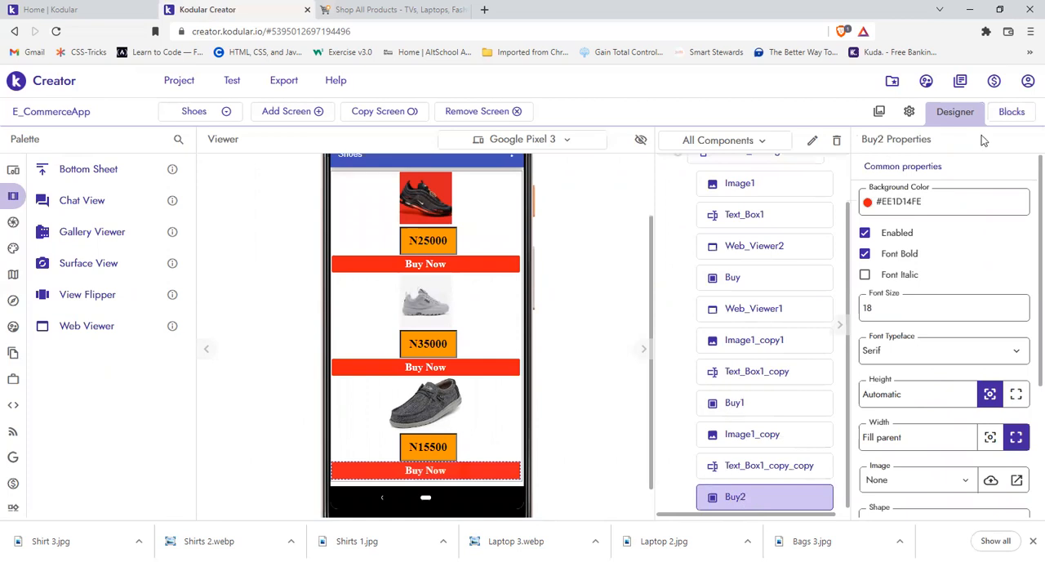
Step: Examine the event blocks available for the first Buy button in the Shoes screen's block editor
{"action": "left_click", "coordinate": [1008, 119]}
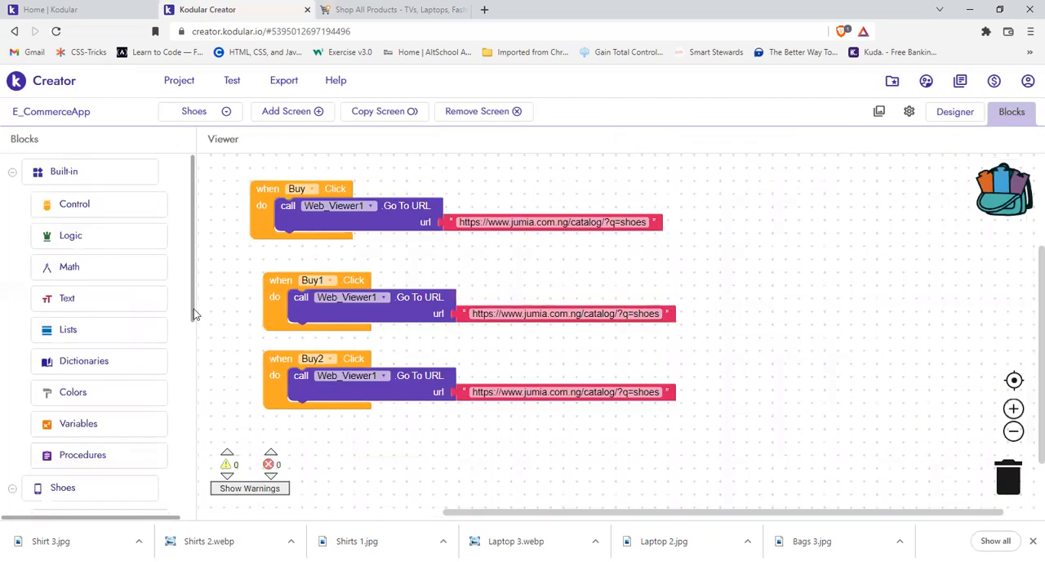
{"action": "scroll", "coordinate": [186, 476], "scroll_direction": "down", "scroll_amount": 5}
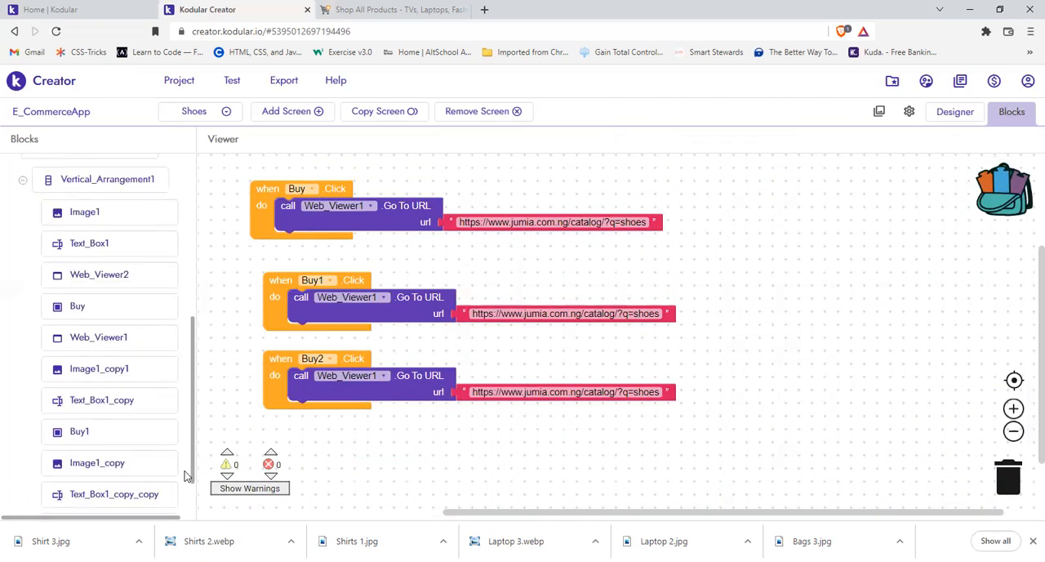
{"action": "scroll", "coordinate": [80, 302], "scroll_direction": "down", "scroll_amount": 1}
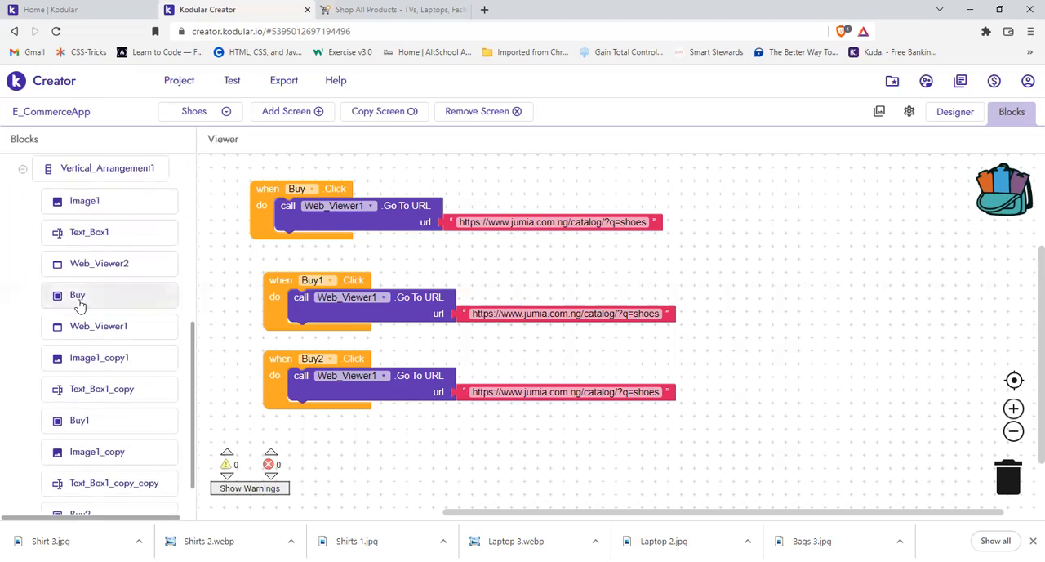
{"action": "left_click", "coordinate": [123, 287]}
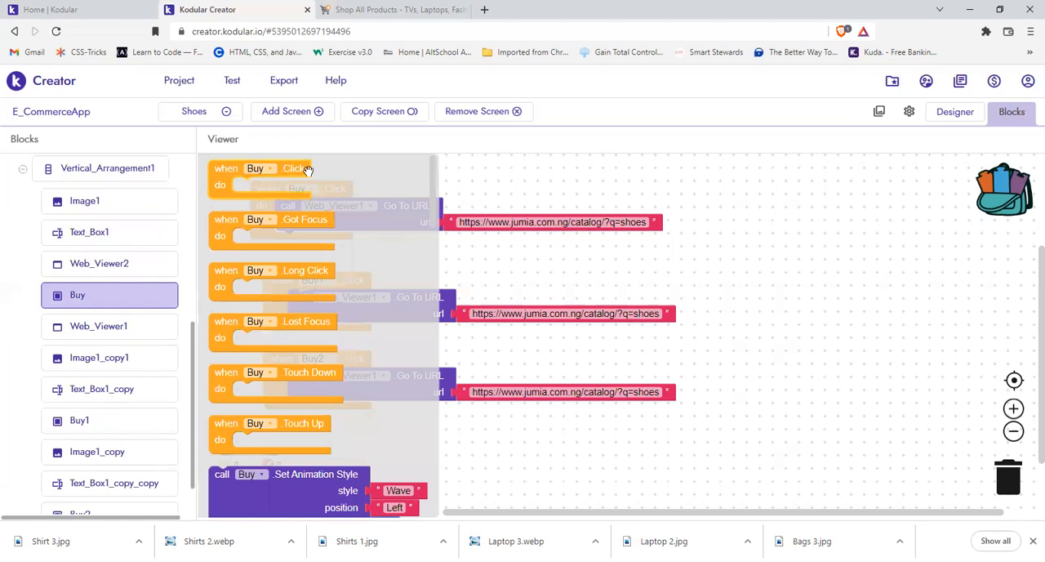
Step: Look through the blocks available for Web_Viewer2 to find its Go To URL call
{"action": "left_click", "coordinate": [239, 217]}
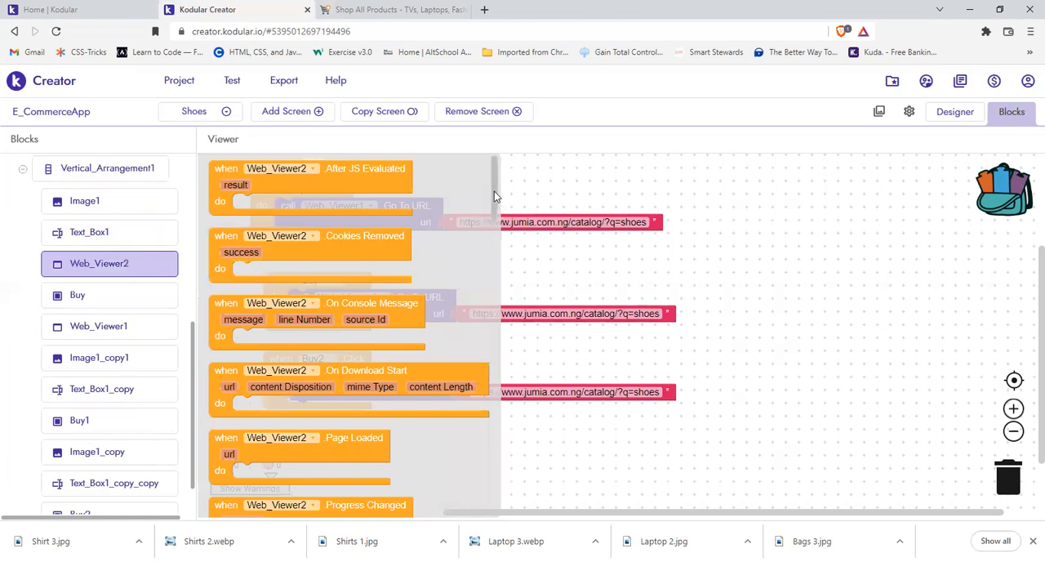
{"action": "scroll", "coordinate": [492, 290], "scroll_direction": "down", "scroll_amount": 5}
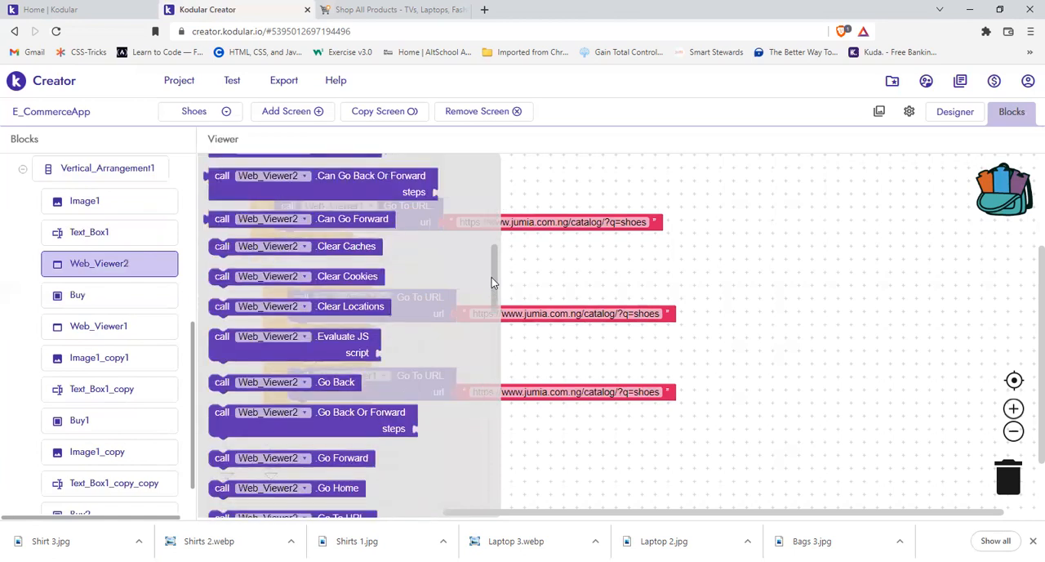
{"action": "scroll", "coordinate": [492, 271], "scroll_direction": "up", "scroll_amount": 1}
{"action": "scroll", "coordinate": [493, 294], "scroll_direction": "down", "scroll_amount": 4}
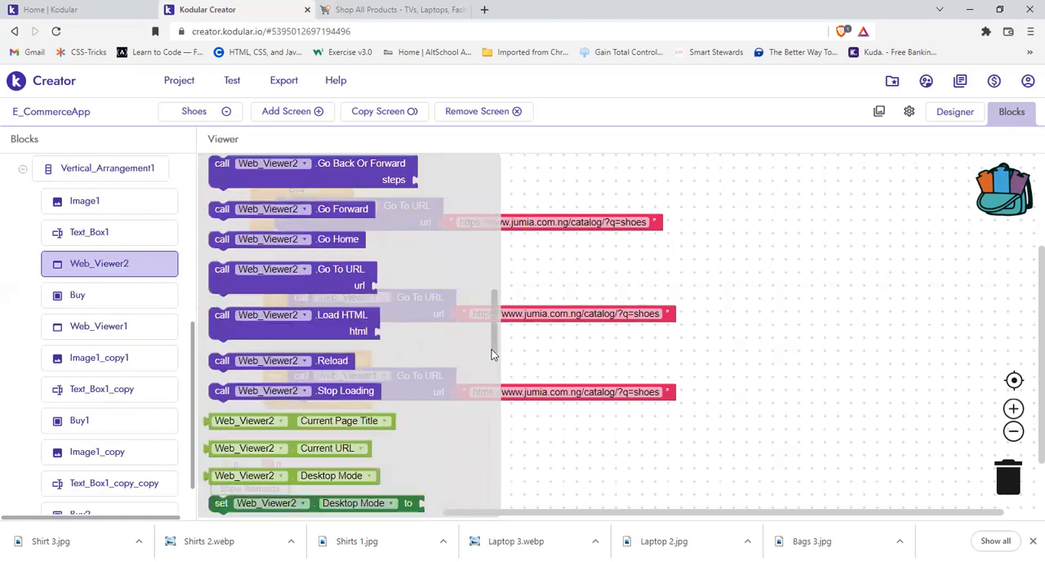
{"action": "scroll", "coordinate": [343, 226], "scroll_direction": "down", "scroll_amount": 3}
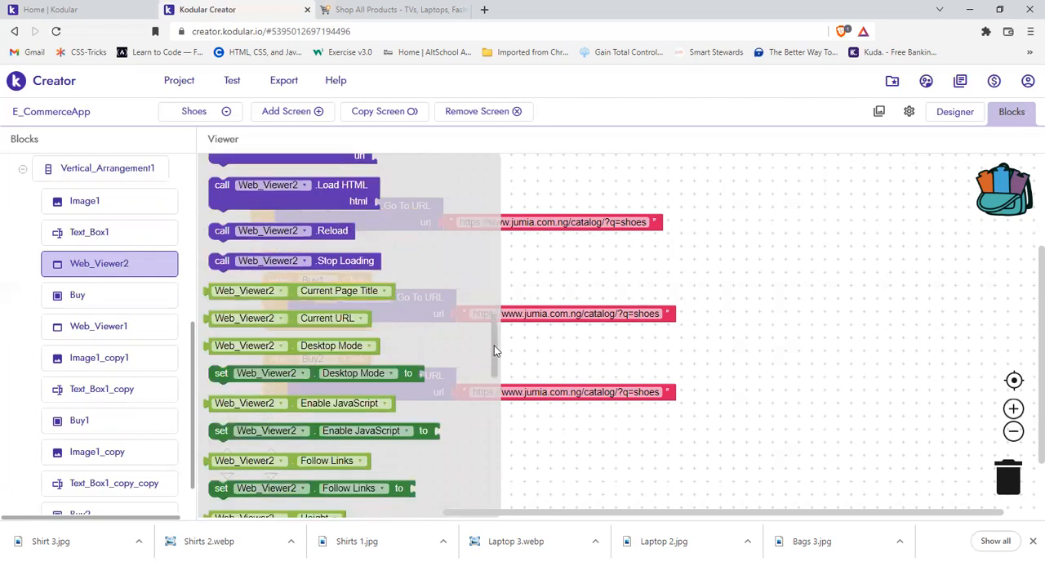
{"action": "scroll", "coordinate": [494, 340], "scroll_direction": "up", "scroll_amount": 1}
{"action": "scroll", "coordinate": [210, 222], "scroll_direction": "up", "scroll_amount": 1}
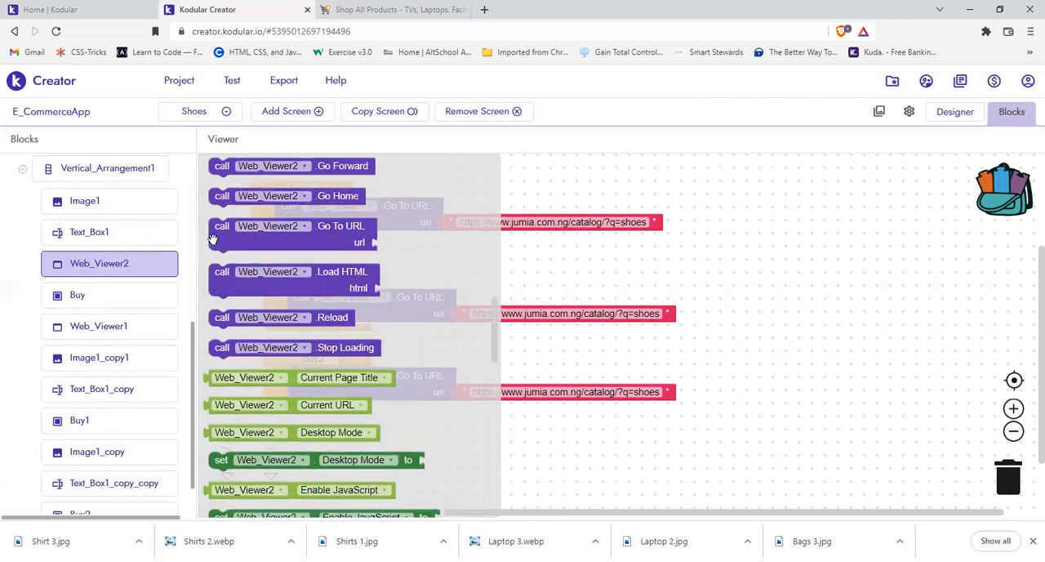
Step: Check which web viewers can be chosen for the Go To URL call inside the Buy click block
{"action": "left_click", "coordinate": [269, 231]}
{"action": "left_click", "coordinate": [282, 193]}
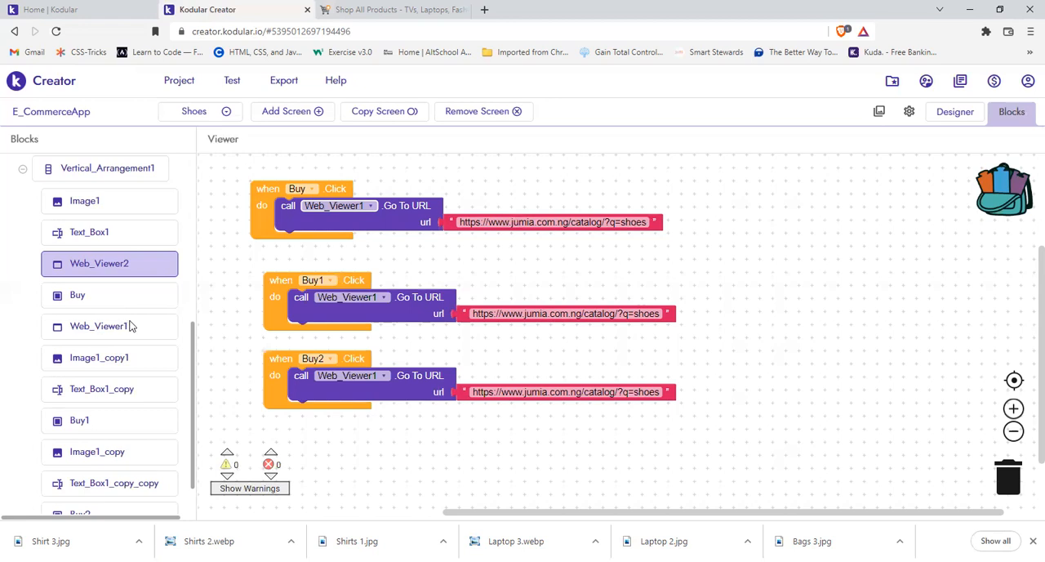
{"action": "left_click", "coordinate": [371, 206]}
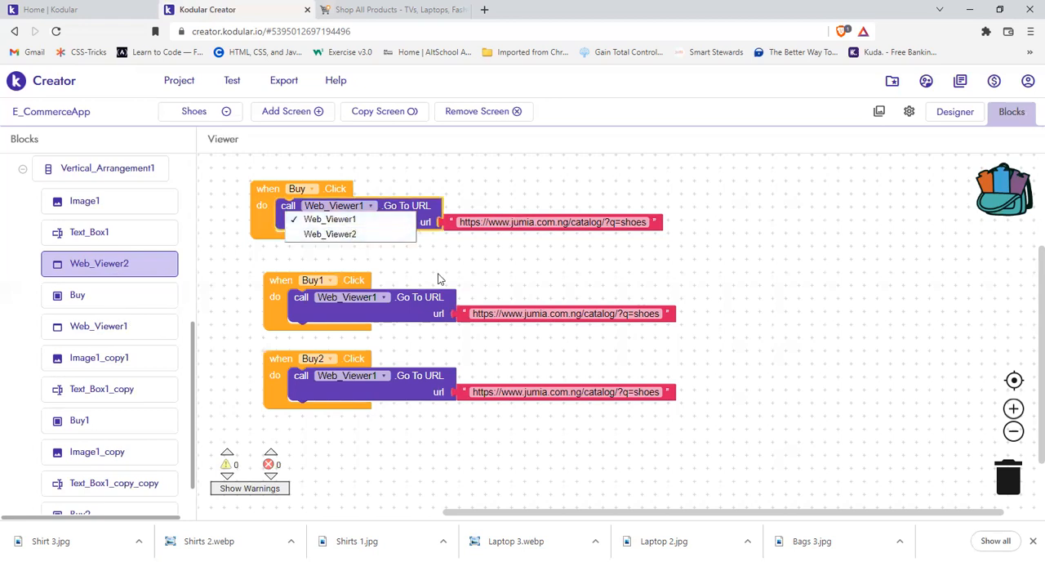
{"action": "left_click", "coordinate": [388, 209]}
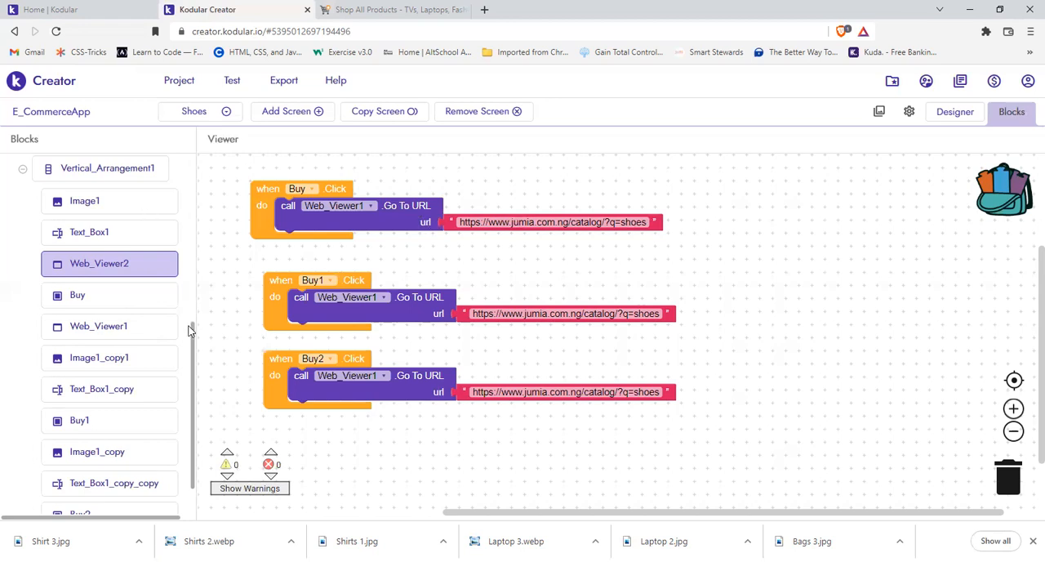
Step: Look through the built-in Text blocks to find the empty text string block used for the URLs
{"action": "scroll", "coordinate": [189, 162], "scroll_direction": "up", "scroll_amount": 2}
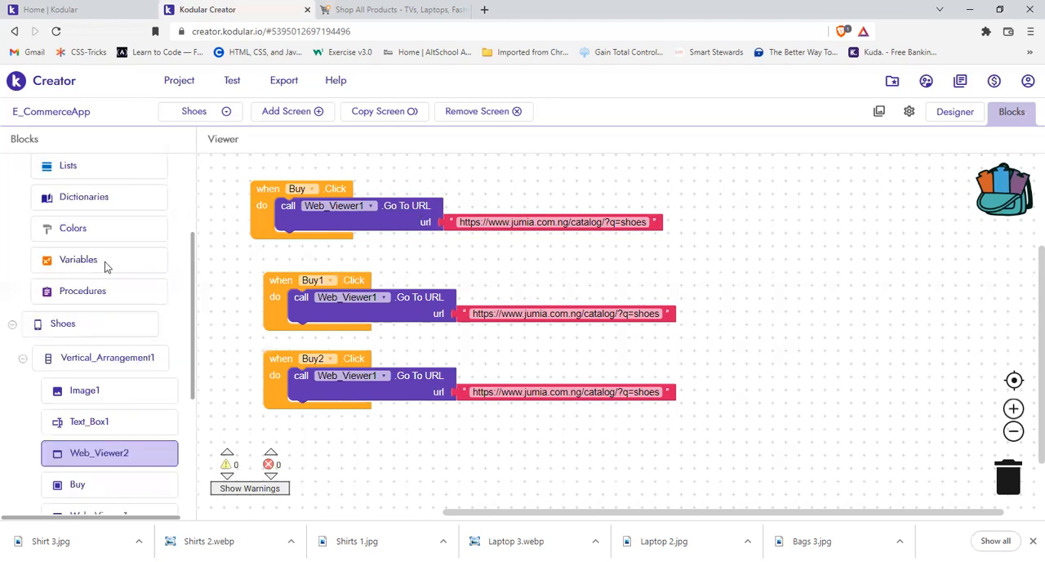
{"action": "scroll", "coordinate": [67, 307], "scroll_direction": "up", "scroll_amount": 2}
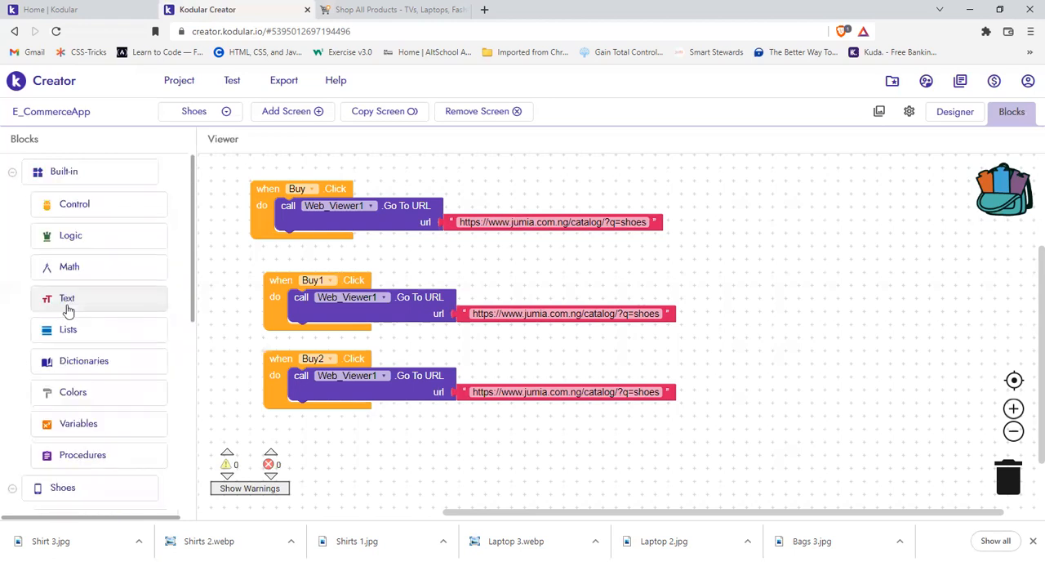
{"action": "left_click", "coordinate": [68, 309]}
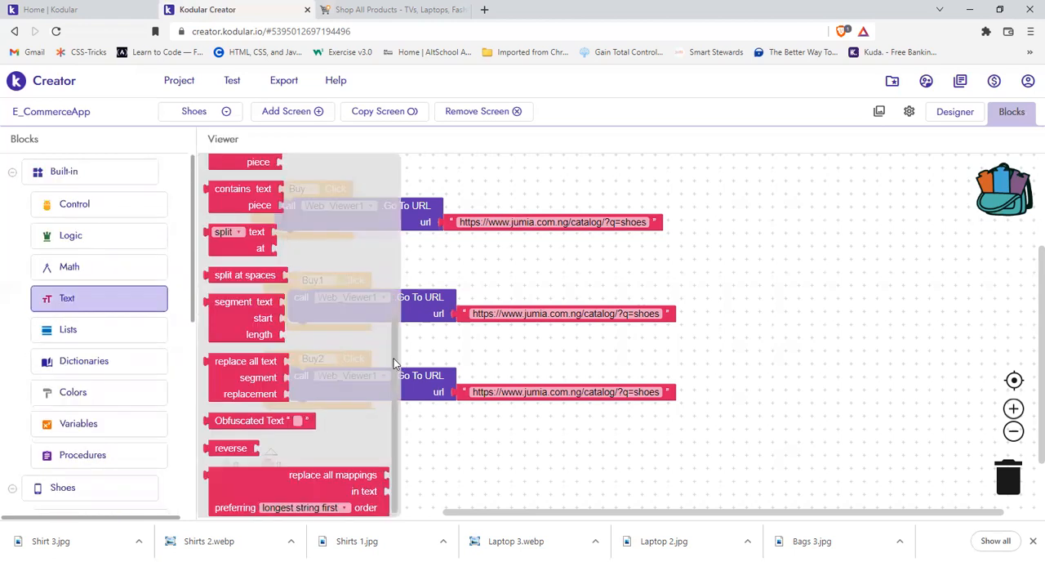
{"action": "scroll", "coordinate": [398, 188], "scroll_direction": "up", "scroll_amount": 3}
{"action": "scroll", "coordinate": [258, 164], "scroll_direction": "up", "scroll_amount": 3}
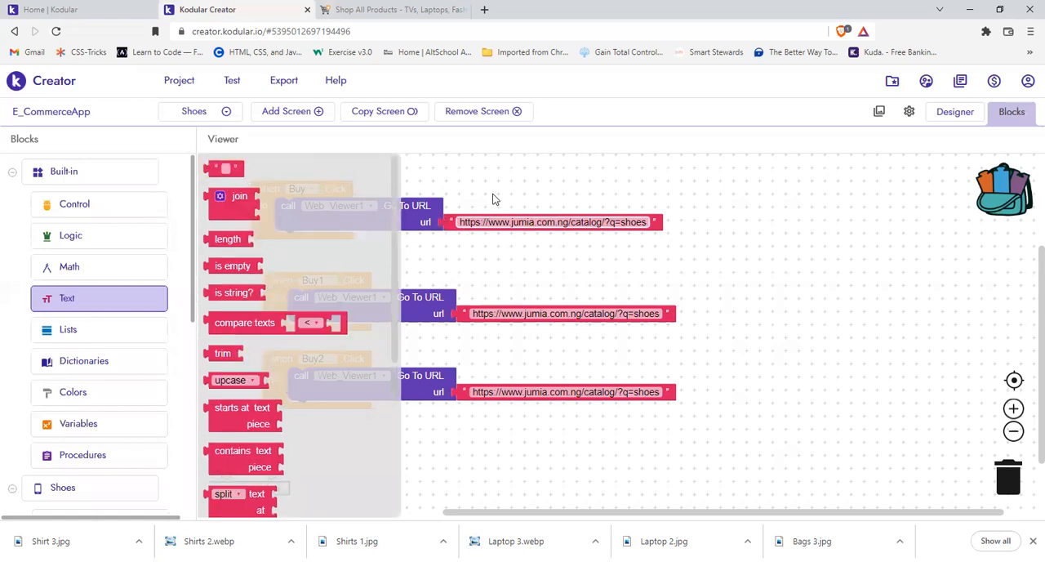
Step: Review the Shoes screen's designer layout and the Jumia shoes catalogue page that its Buy Now buttons link to
{"action": "left_click", "coordinate": [402, 5]}
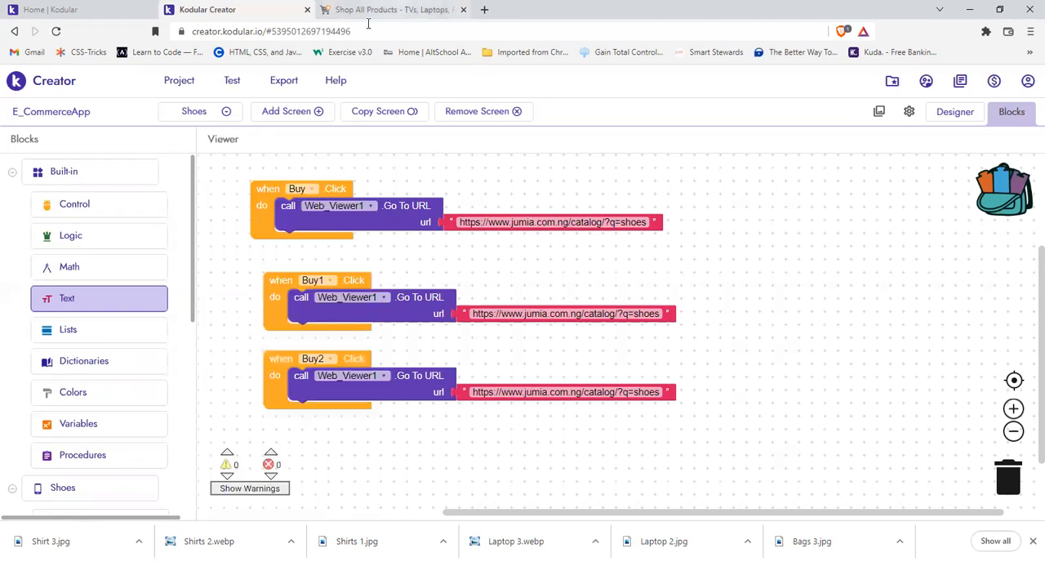
{"action": "left_click", "coordinate": [347, 9]}
{"action": "left_click", "coordinate": [258, 6]}
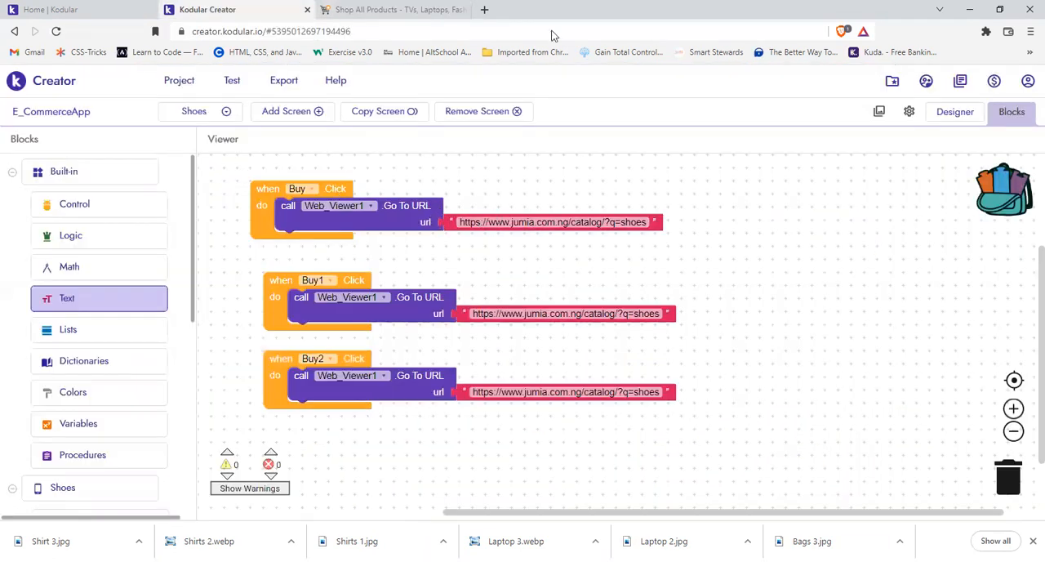
{"action": "left_click", "coordinate": [961, 116]}
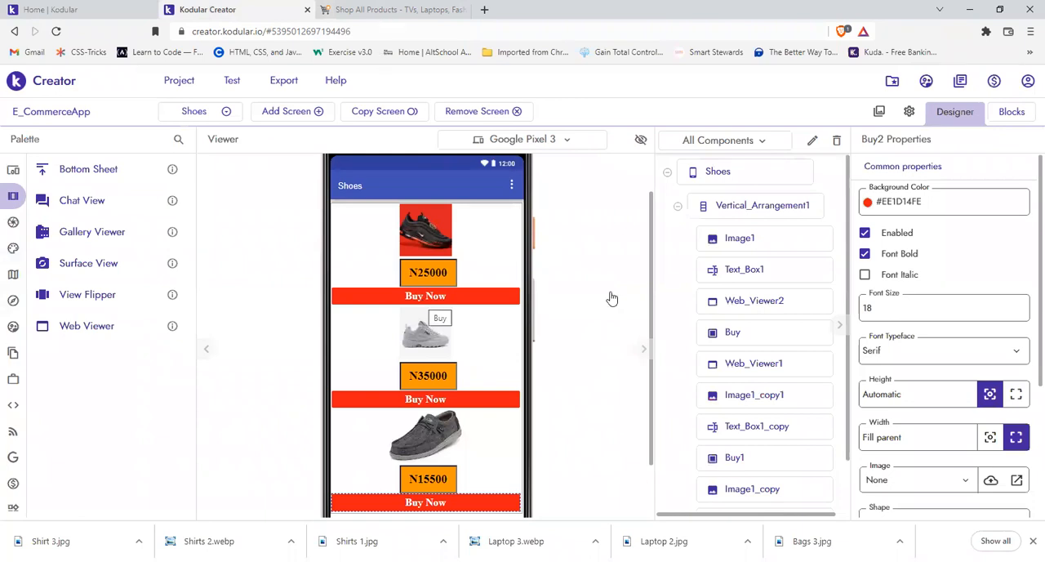
{"action": "key", "text": "ctrl+Tab"}
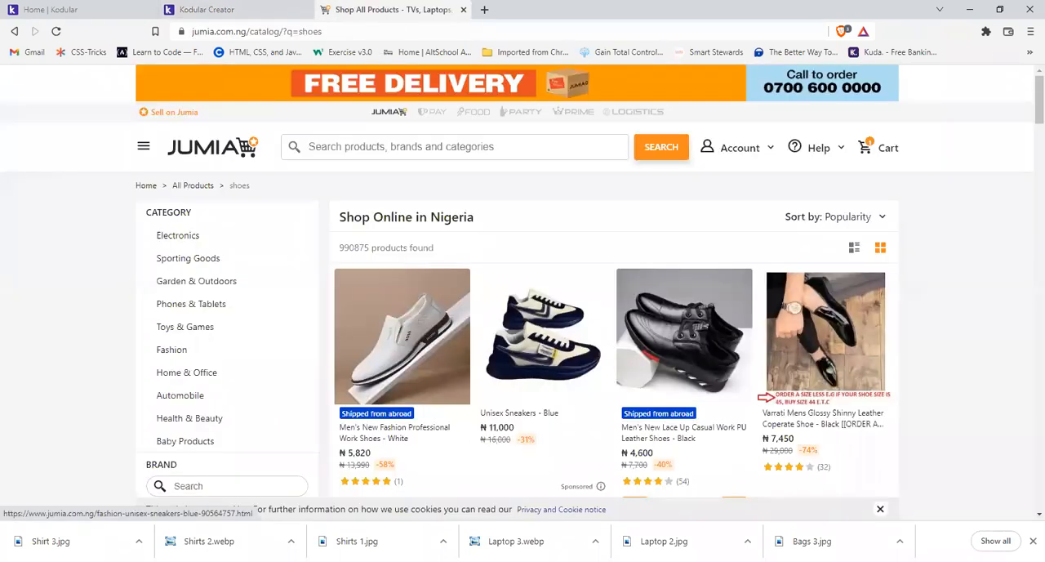